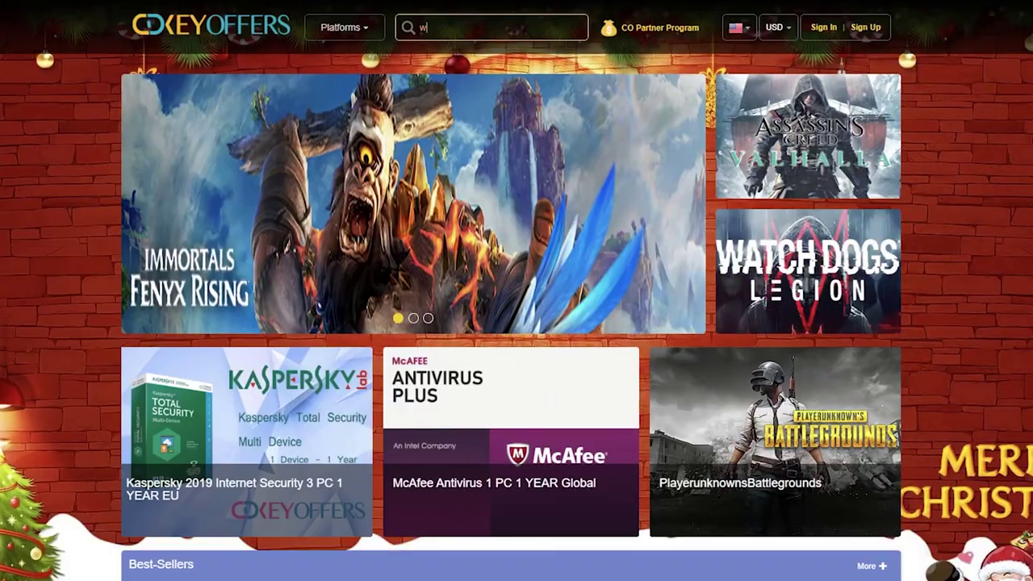
- Search the store for Windows keys, submit and confirm a product key, and apply the promotion code
{"action": "key", "text": "Return"}
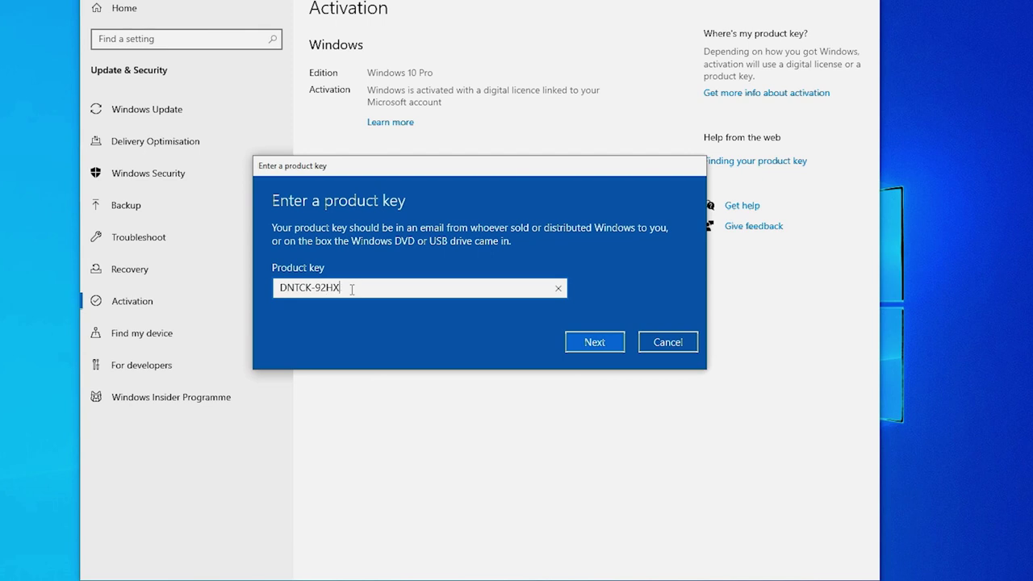
{"action": "left_click", "coordinate": [588, 342]}
{"action": "left_click", "coordinate": [589, 308]}
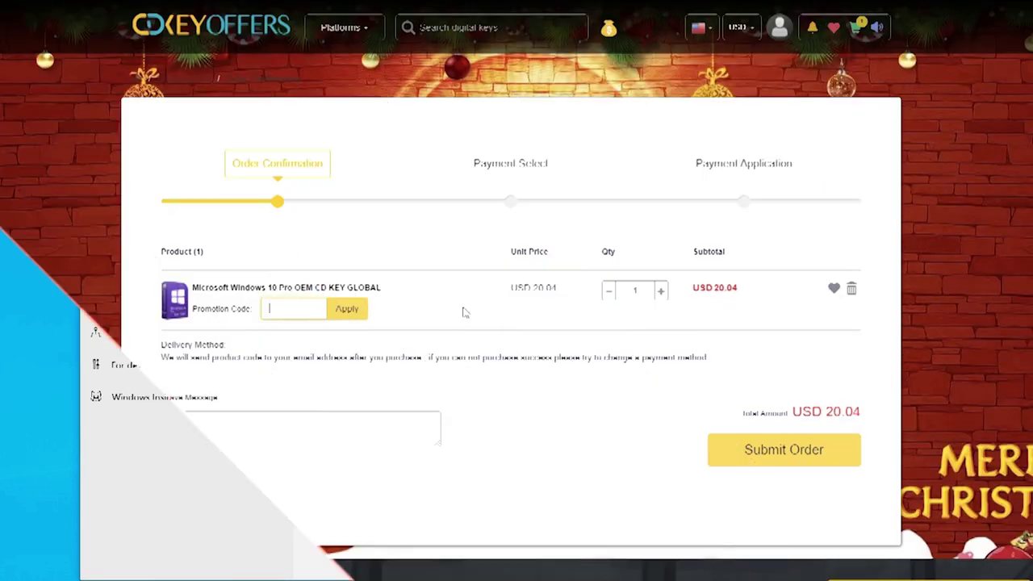
{"action": "type", "text": "TNO20"}
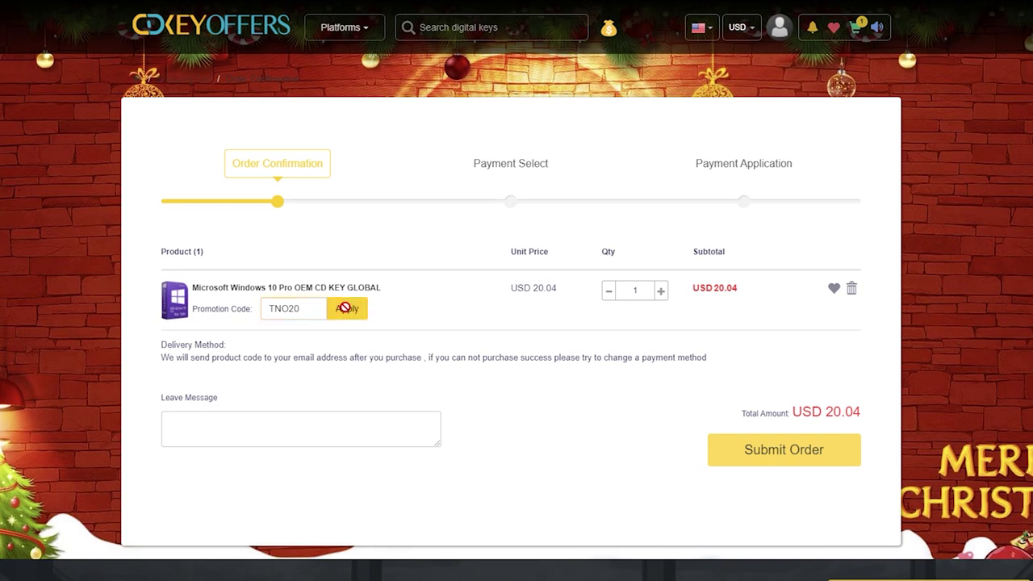
{"action": "left_click", "coordinate": [344, 308]}
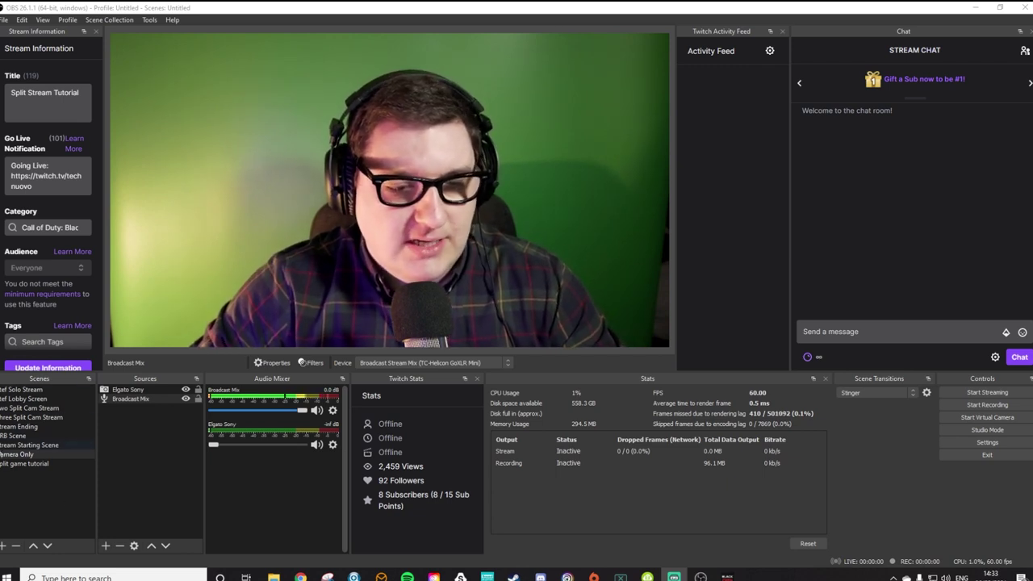
- Select the 'Split game tutorial' scene, which has no sources yet
{"action": "left_click", "coordinate": [19, 465]}
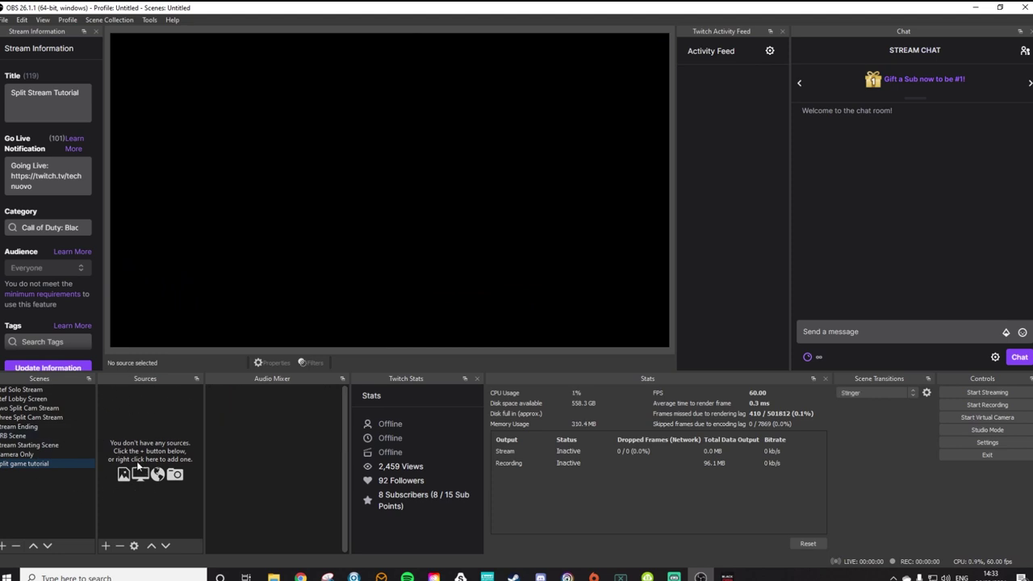
- Add a new Image source named 'overlay'
{"action": "left_click", "coordinate": [105, 545]}
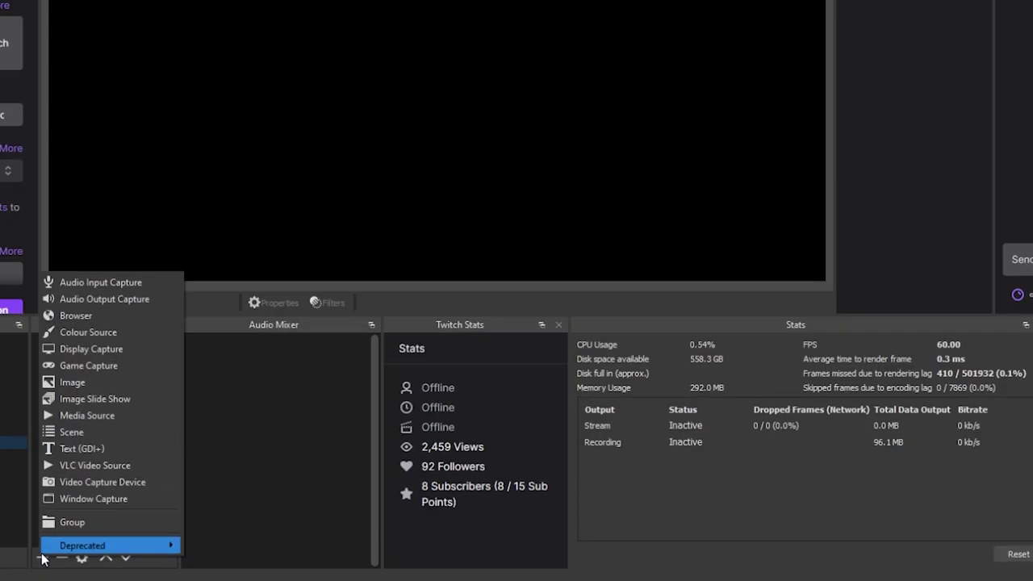
{"action": "mouse_move", "coordinate": [115, 539]}
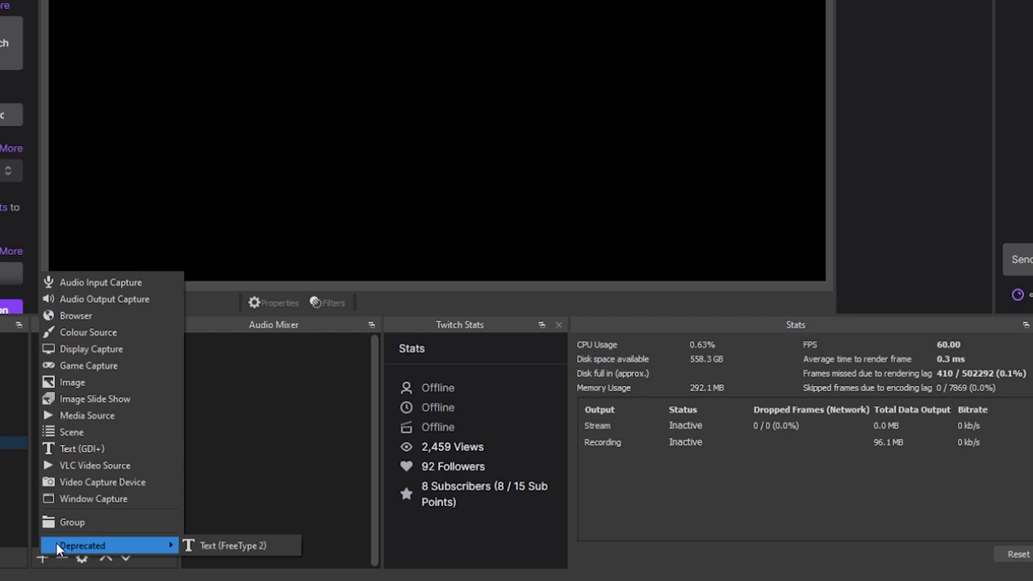
{"action": "left_click", "coordinate": [100, 398]}
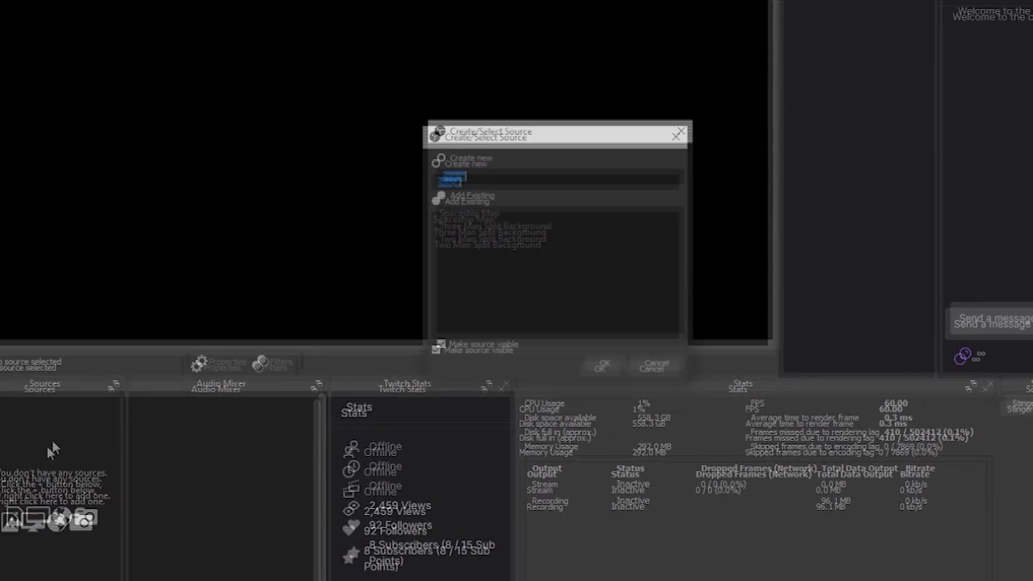
{"action": "type", "text": "overlay"}
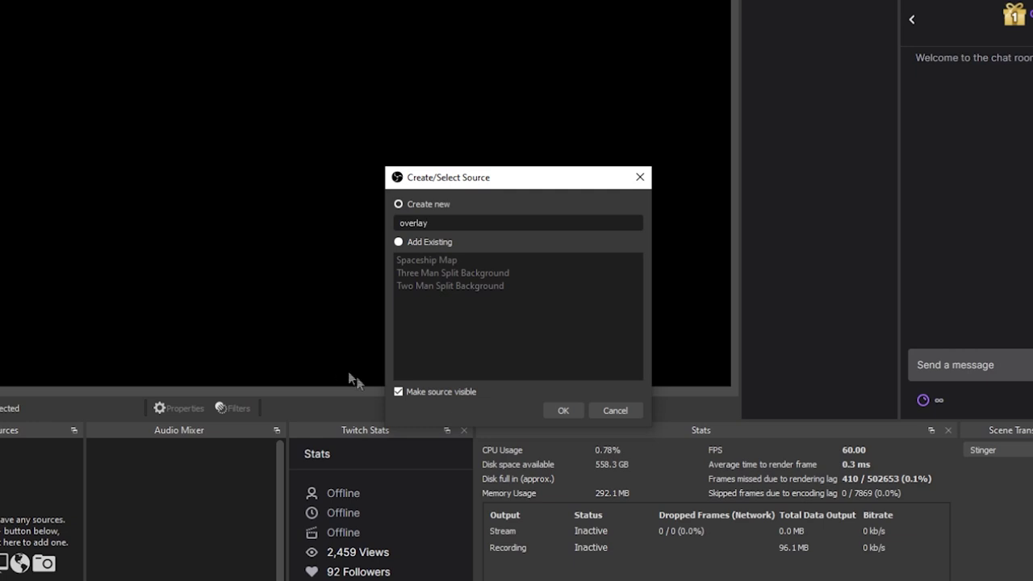
{"action": "left_click", "coordinate": [553, 414]}
- Set the overlay image to 'Two Man Cam And Stream Background' and confirm
{"action": "left_click", "coordinate": [806, 461]}
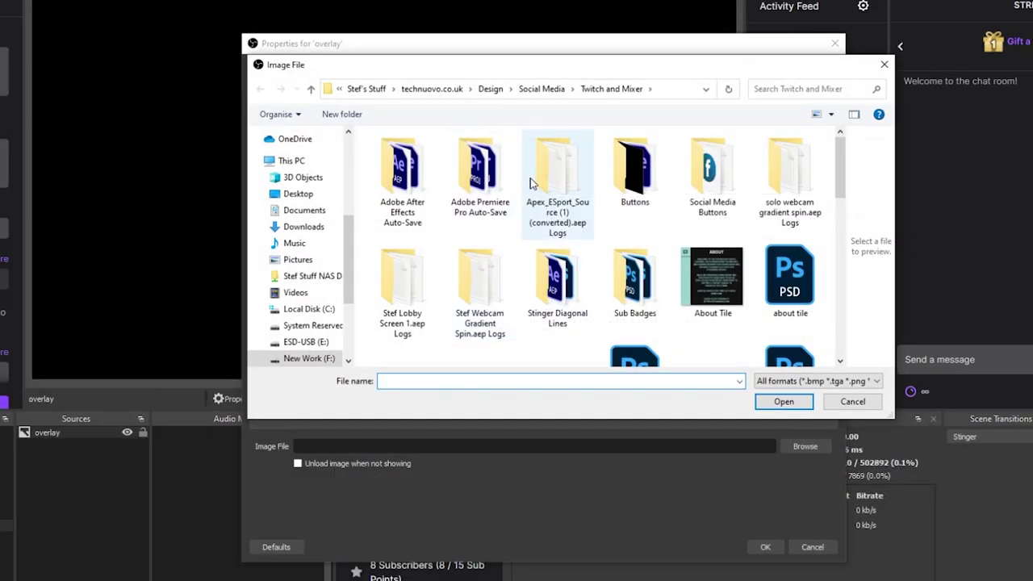
{"action": "scroll", "coordinate": [597, 202], "scroll_direction": "down", "scroll_amount": 2}
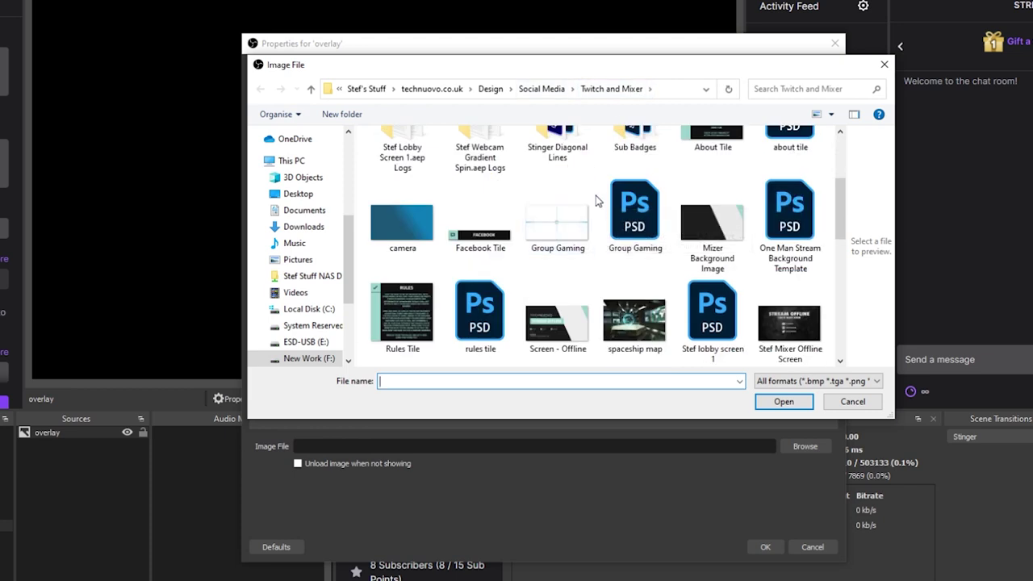
{"action": "scroll", "coordinate": [597, 200], "scroll_direction": "down", "scroll_amount": 2}
{"action": "scroll", "coordinate": [597, 200], "scroll_direction": "down", "scroll_amount": 3}
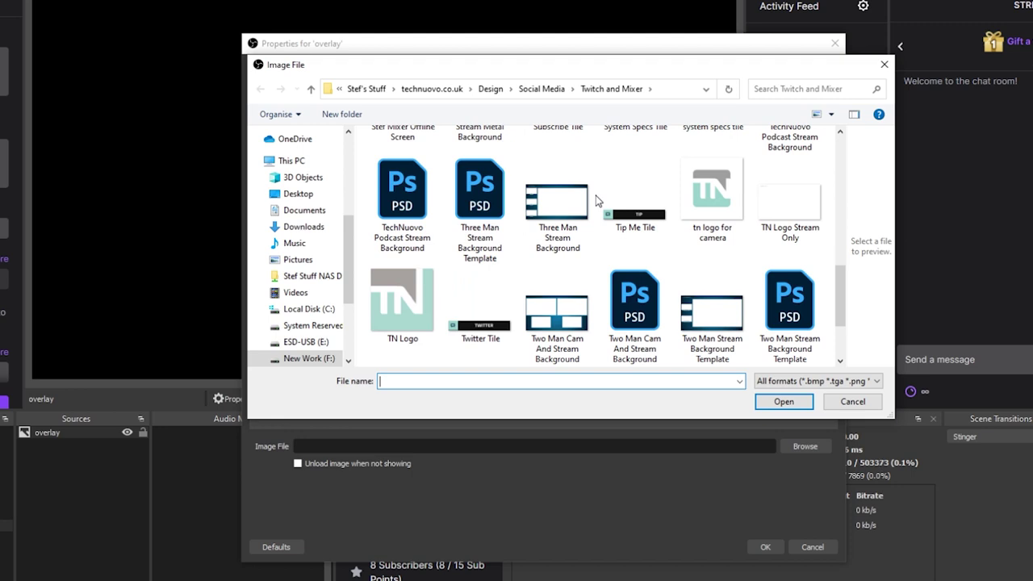
{"action": "scroll", "coordinate": [596, 200], "scroll_direction": "down", "scroll_amount": 1}
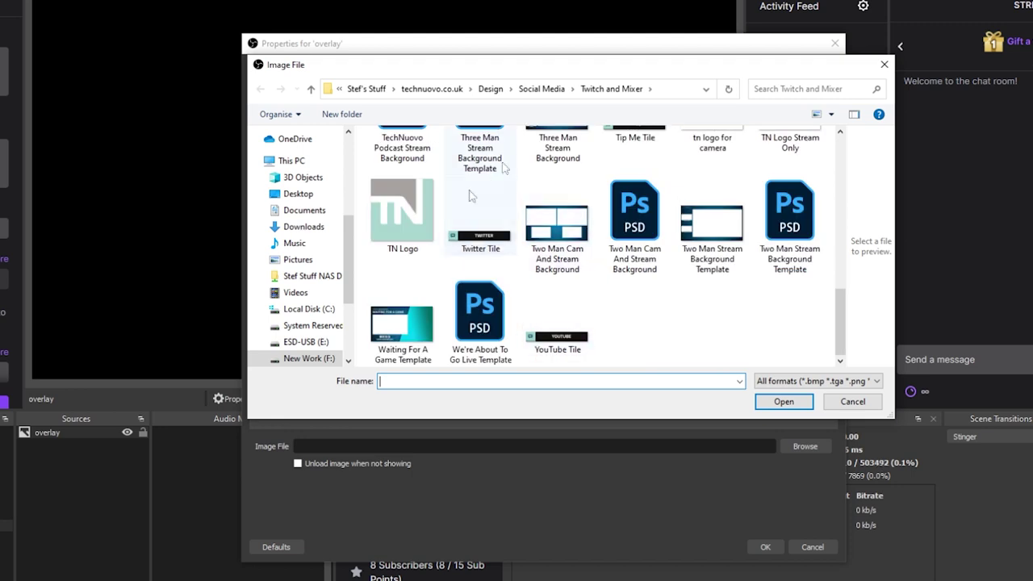
{"action": "double_click", "coordinate": [556, 222]}
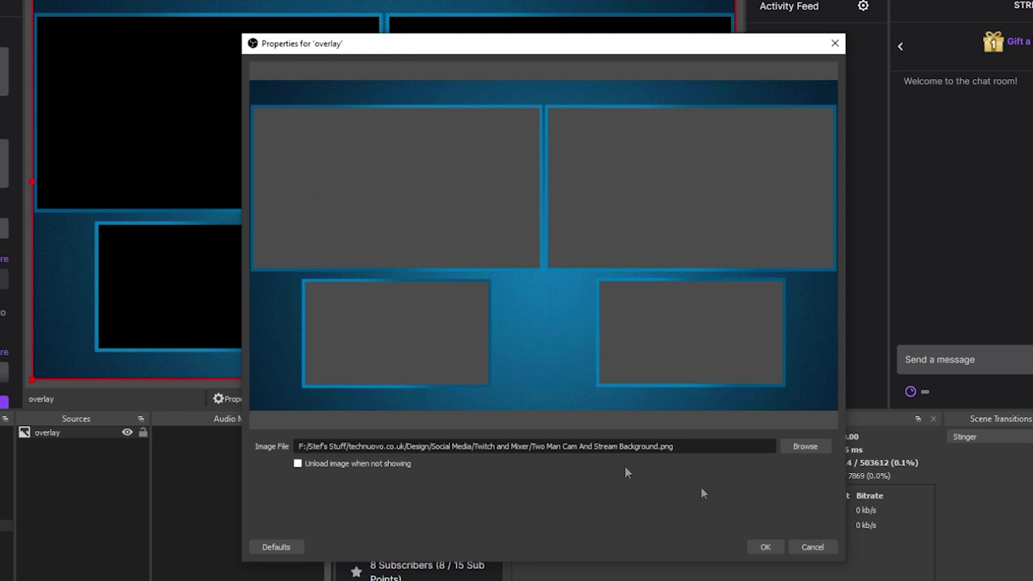
{"action": "left_click", "coordinate": [764, 547]}
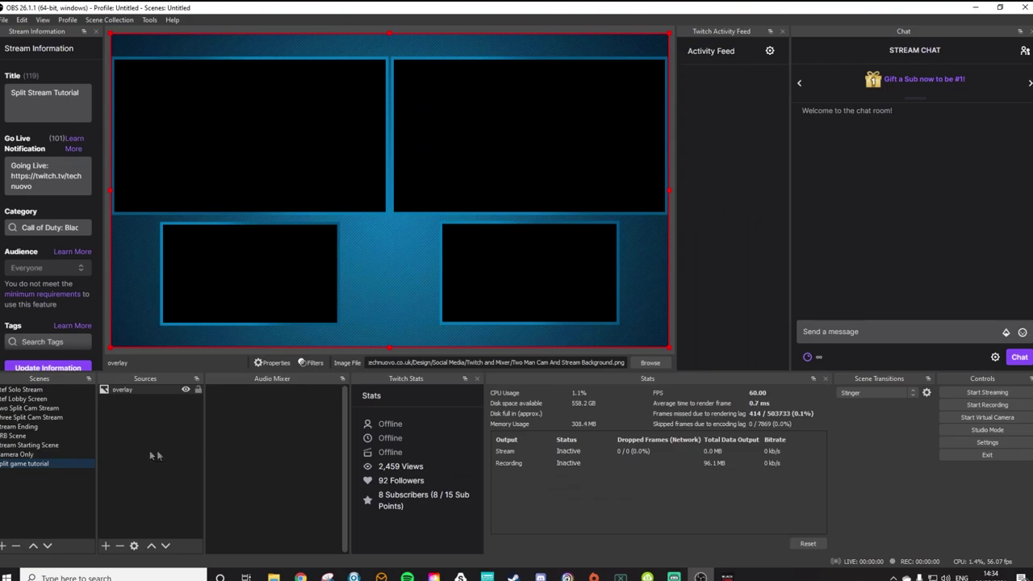
{"action": "left_click", "coordinate": [148, 456]}
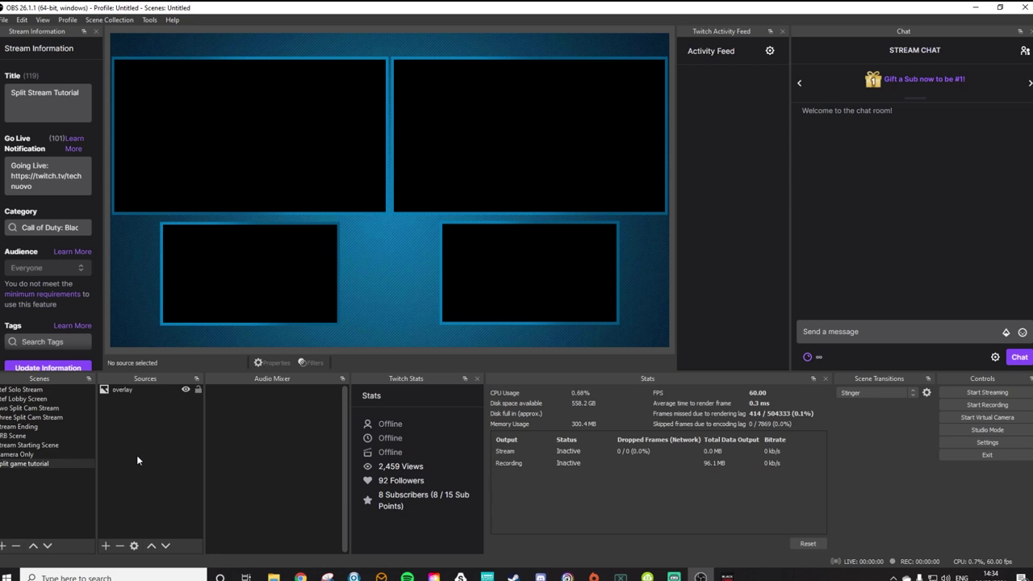
- Add the existing 'Elgato Sony' video capture device to the scene
{"action": "left_click", "coordinate": [122, 392]}
{"action": "left_click", "coordinate": [142, 436]}
{"action": "left_click", "coordinate": [105, 545]}
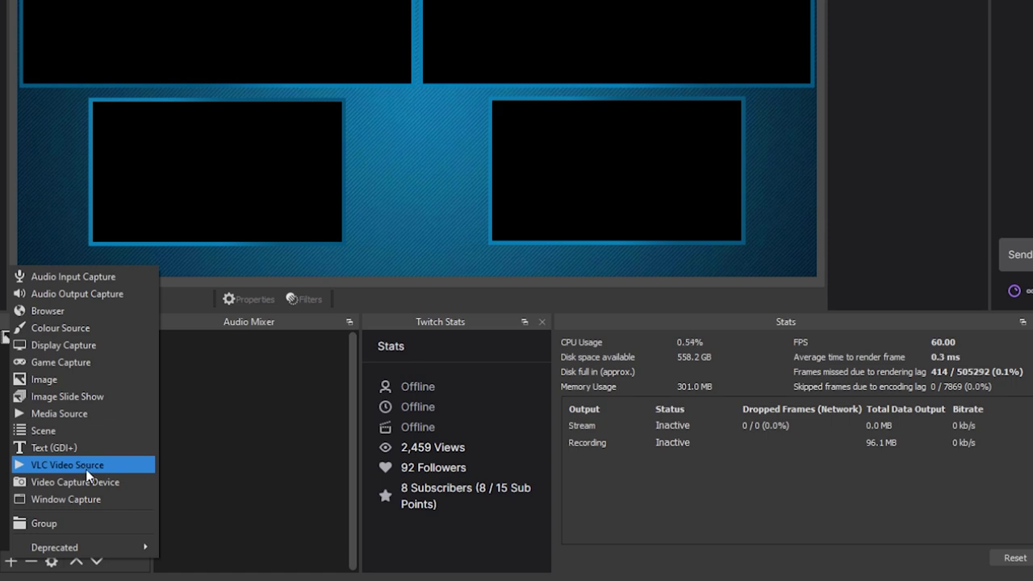
{"action": "left_click", "coordinate": [86, 482]}
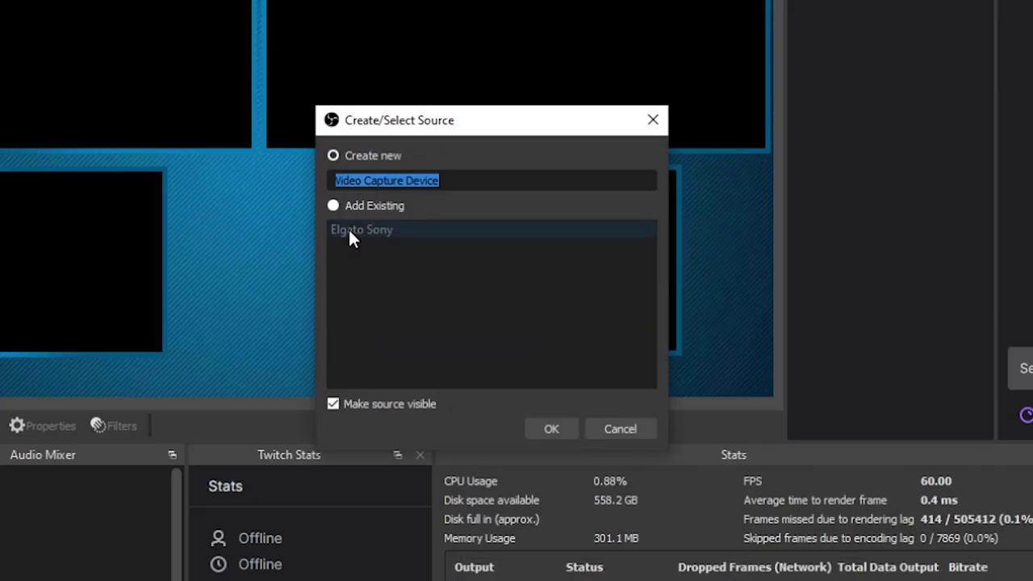
{"action": "left_click", "coordinate": [334, 205]}
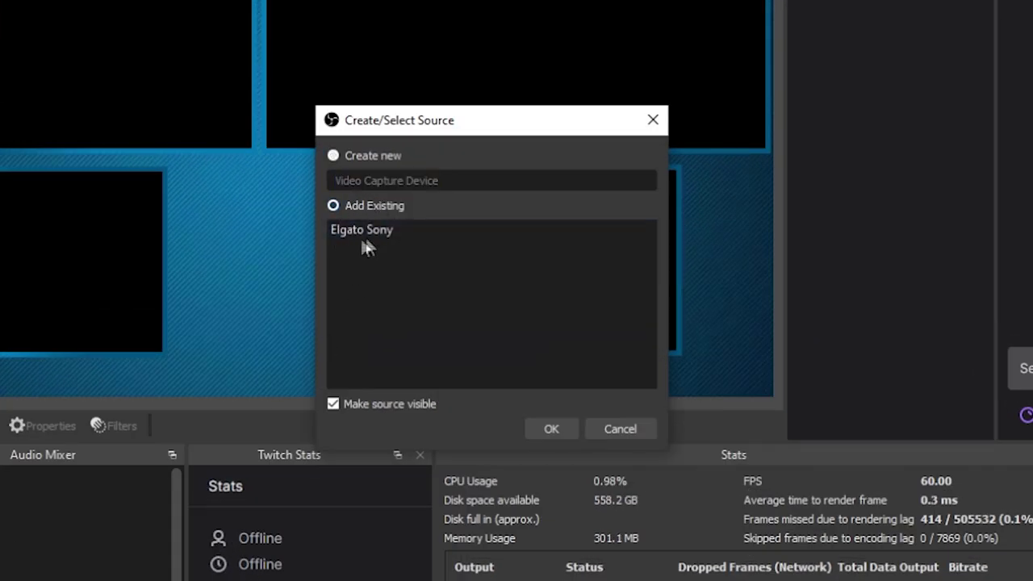
{"action": "left_click", "coordinate": [365, 232]}
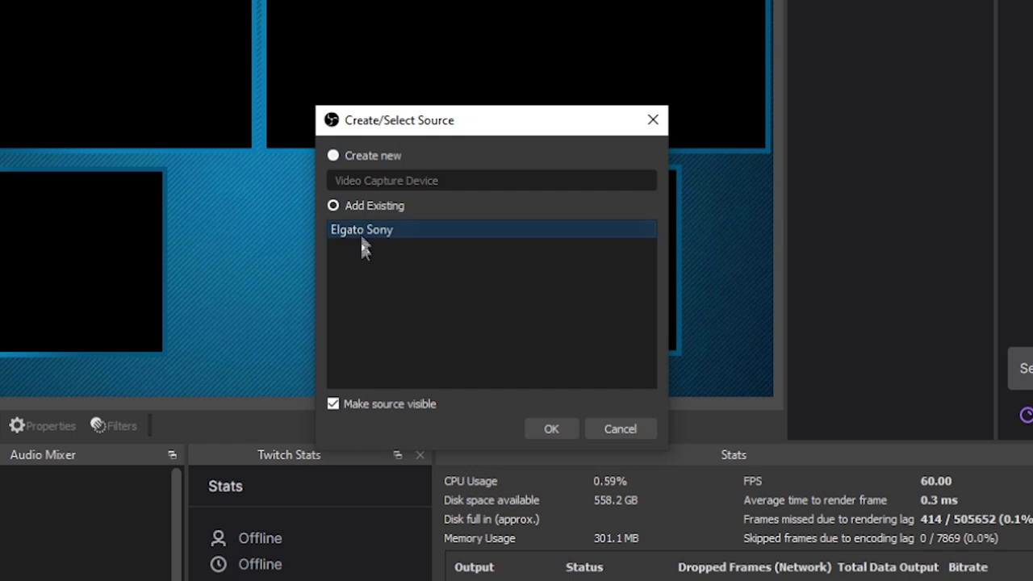
{"action": "left_click", "coordinate": [551, 428]}
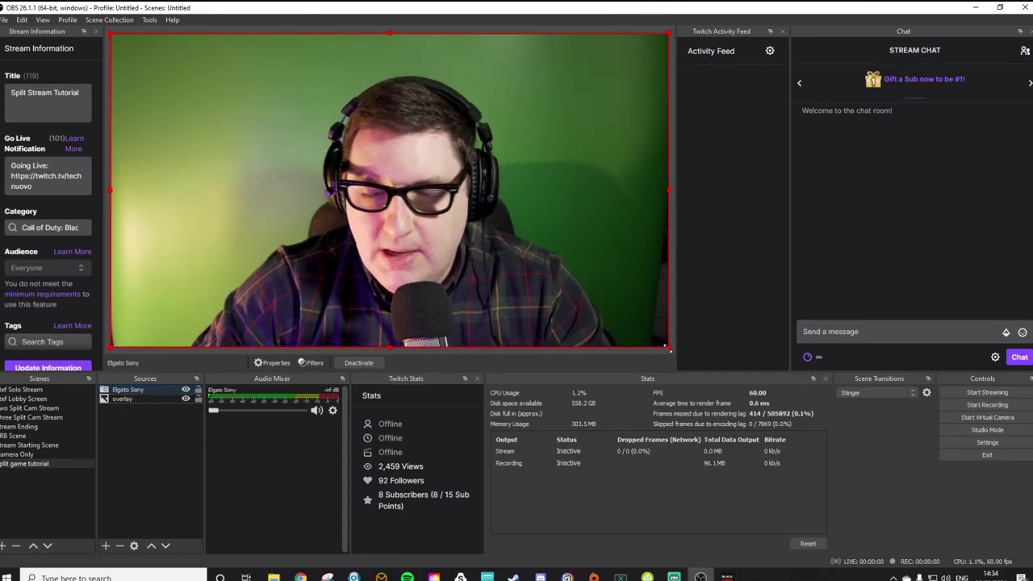
- Shrink the webcam into the lower-left panel and move the overlay above it
{"action": "left_click_drag", "start_coordinate": [669, 348], "coordinate": [323, 150]}
{"action": "left_click_drag", "start_coordinate": [226, 113], "coordinate": [277, 286]}
{"action": "left_click_drag", "start_coordinate": [376, 206], "coordinate": [310, 244]}
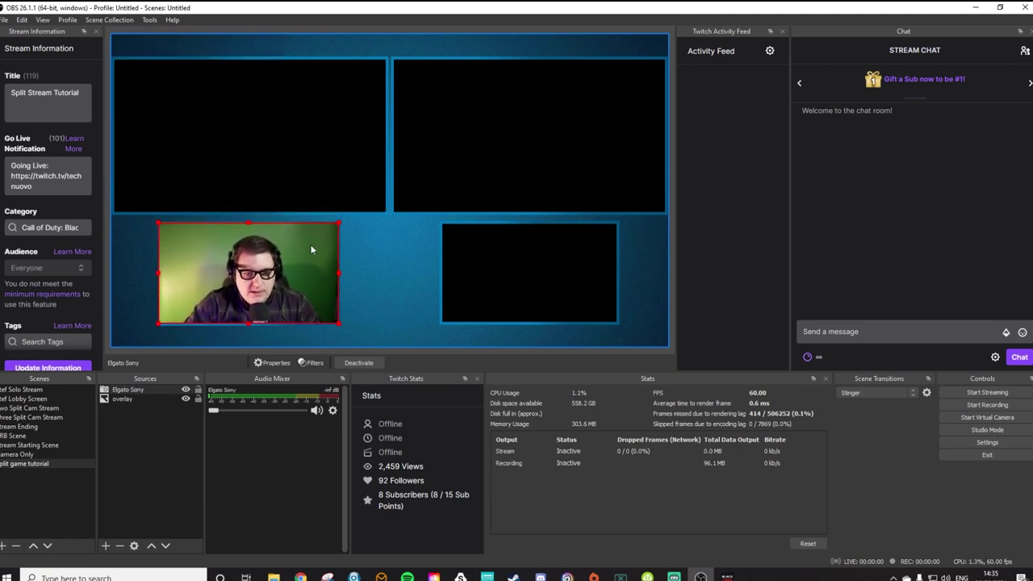
{"action": "left_click_drag", "start_coordinate": [140, 388], "coordinate": [136, 503]}
- Resize the webcam so it exactly fills the lower-left panel behind the frame
{"action": "left_click", "coordinate": [157, 480]}
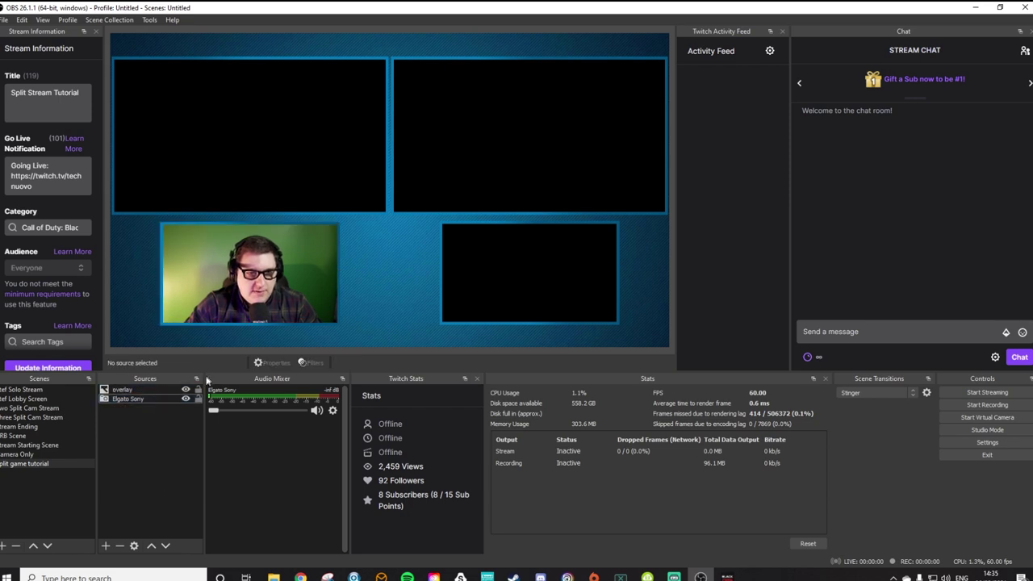
{"action": "left_click", "coordinate": [140, 399]}
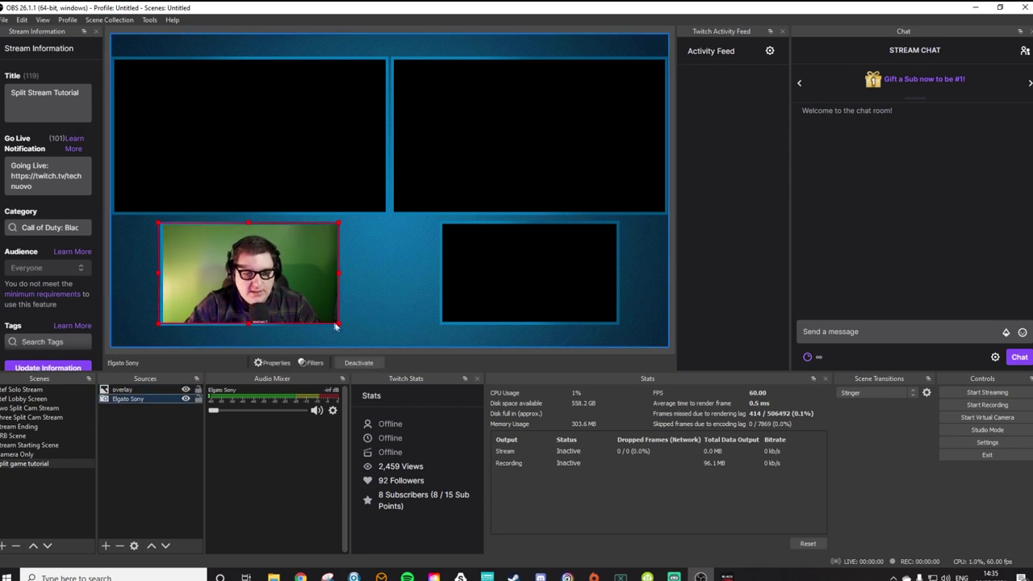
{"action": "left_click_drag", "start_coordinate": [342, 325], "coordinate": [365, 342]}
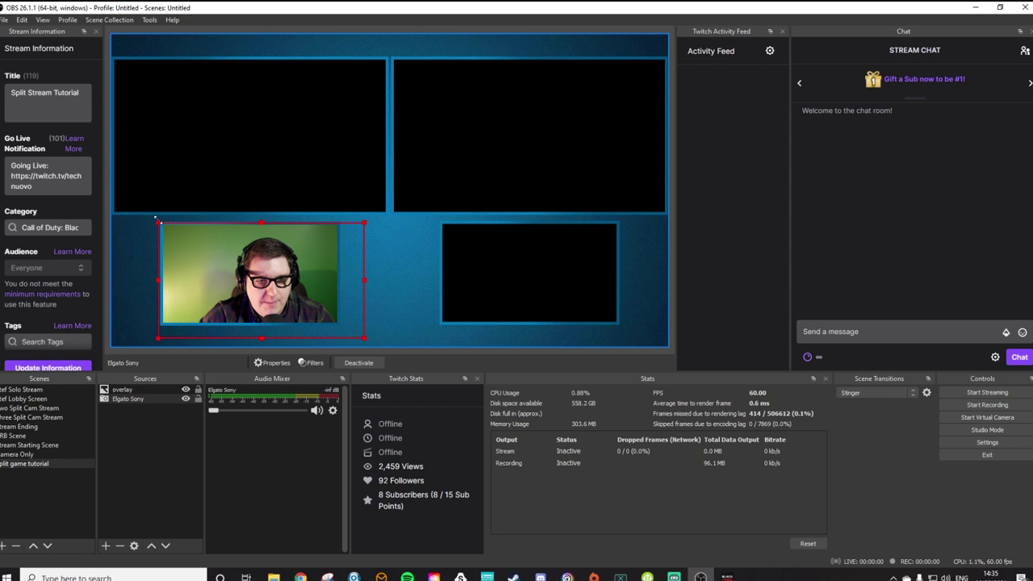
{"action": "left_click_drag", "start_coordinate": [157, 221], "coordinate": [147, 218]}
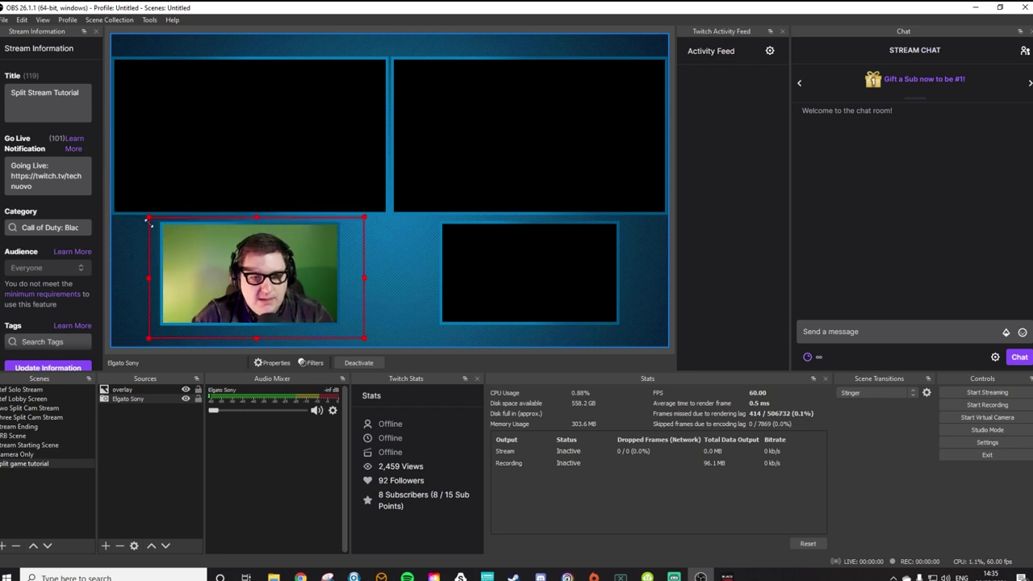
{"action": "left_click_drag", "start_coordinate": [363, 340], "coordinate": [343, 328]}
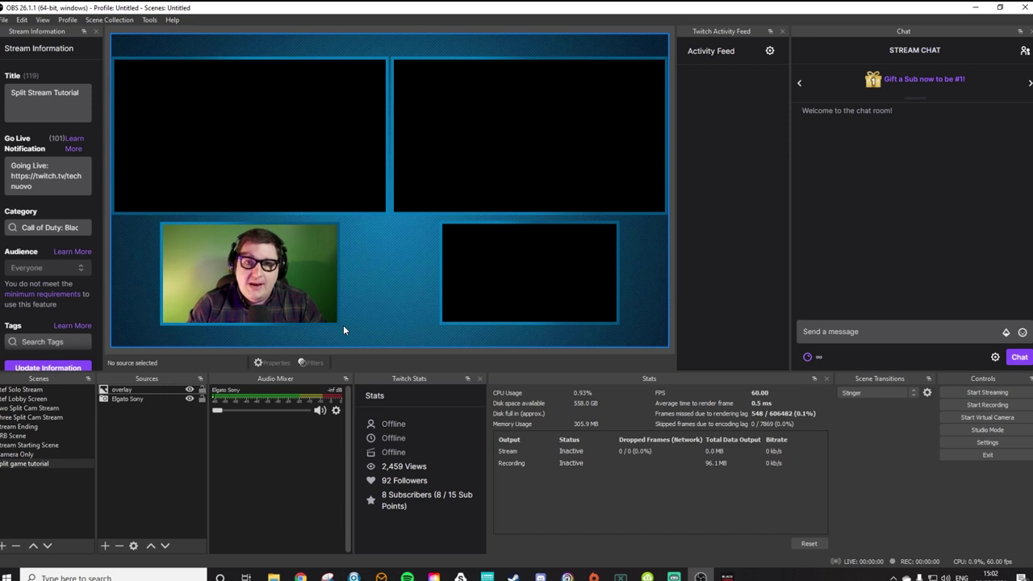
- Add a Game Capture source named 'Tutorial Game Capture'
{"action": "left_click", "coordinate": [104, 547]}
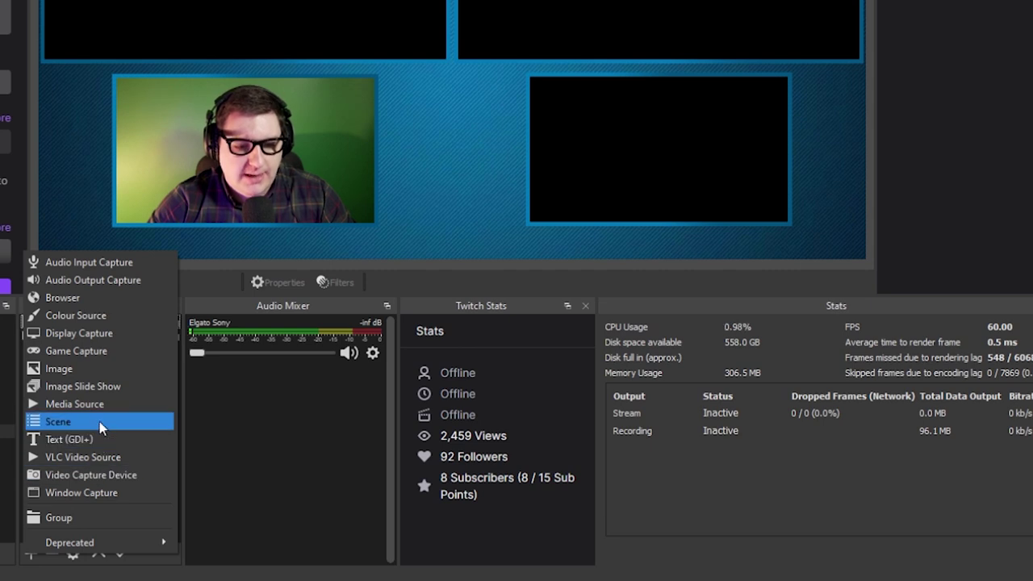
{"action": "left_click", "coordinate": [76, 350]}
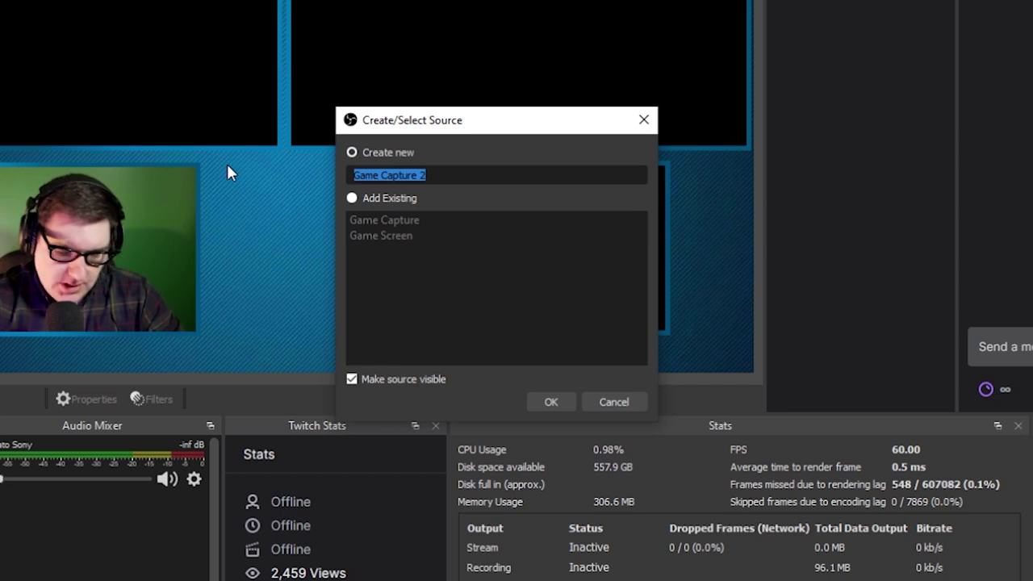
{"action": "type", "text": "Tut"}
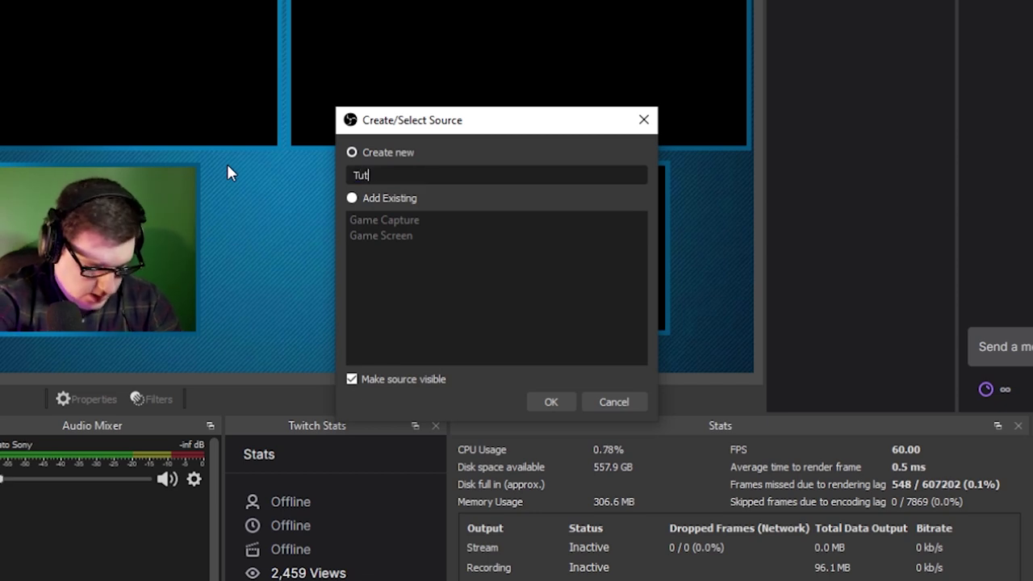
{"action": "type", "text": "orial Game Capt"}
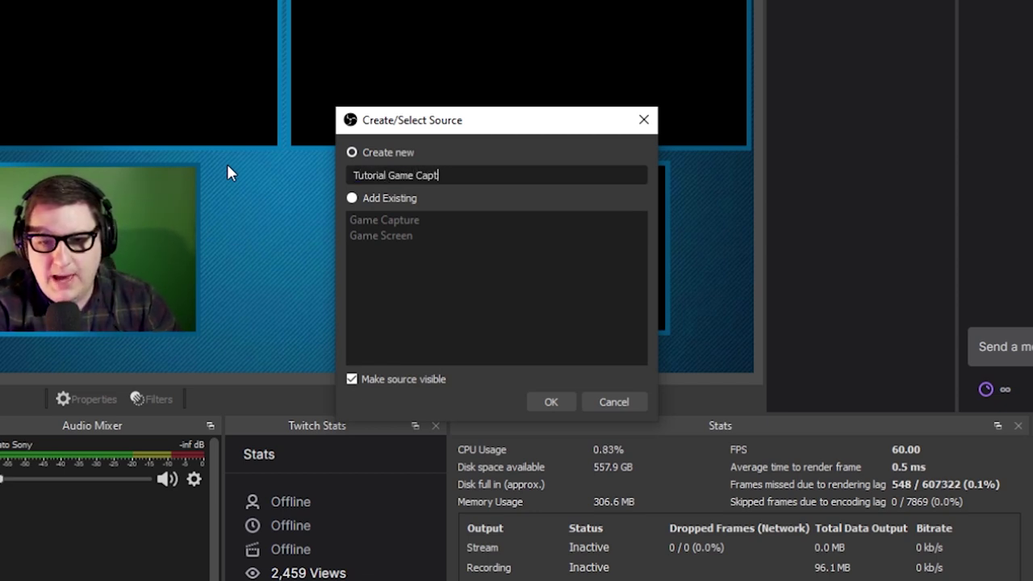
{"action": "type", "text": "ure"}
{"action": "left_click", "coordinate": [548, 401]}
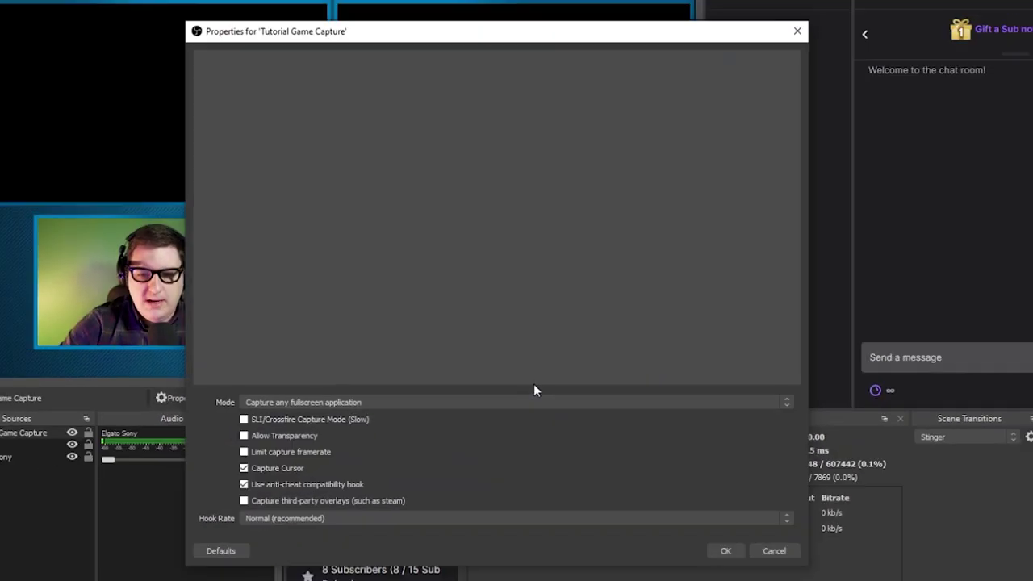
- Set it to capture the specific Call of Duty: Black Ops Cold War window
{"action": "left_click", "coordinate": [427, 402]}
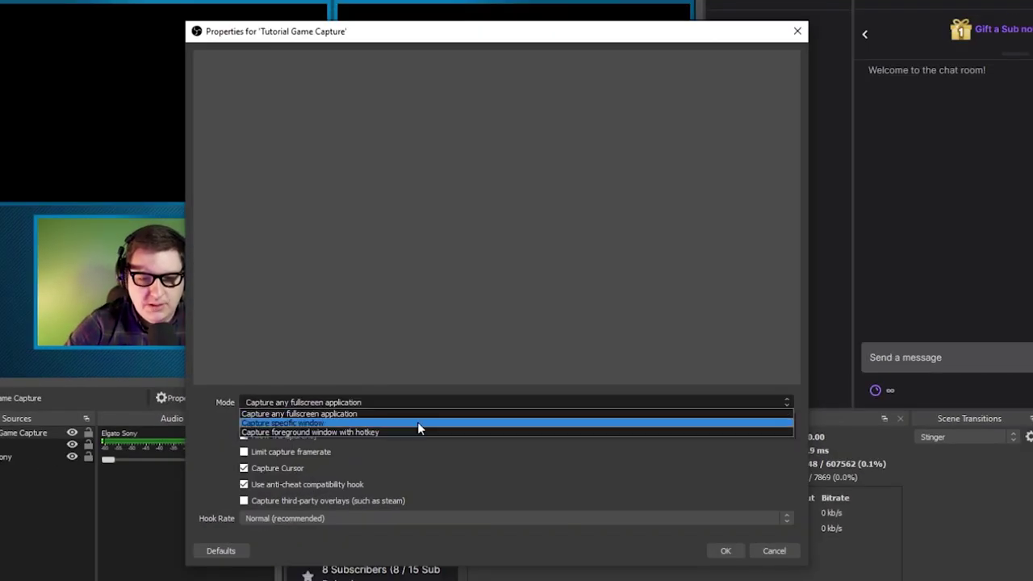
{"action": "left_click", "coordinate": [418, 422]}
{"action": "left_click", "coordinate": [414, 426]}
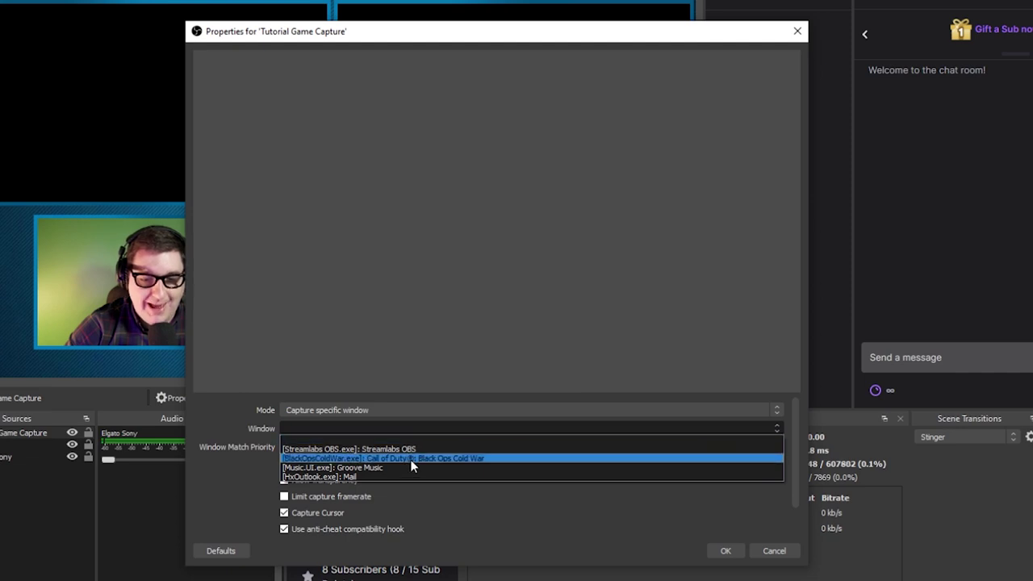
{"action": "left_click", "coordinate": [410, 459]}
{"action": "left_click", "coordinate": [725, 550]}
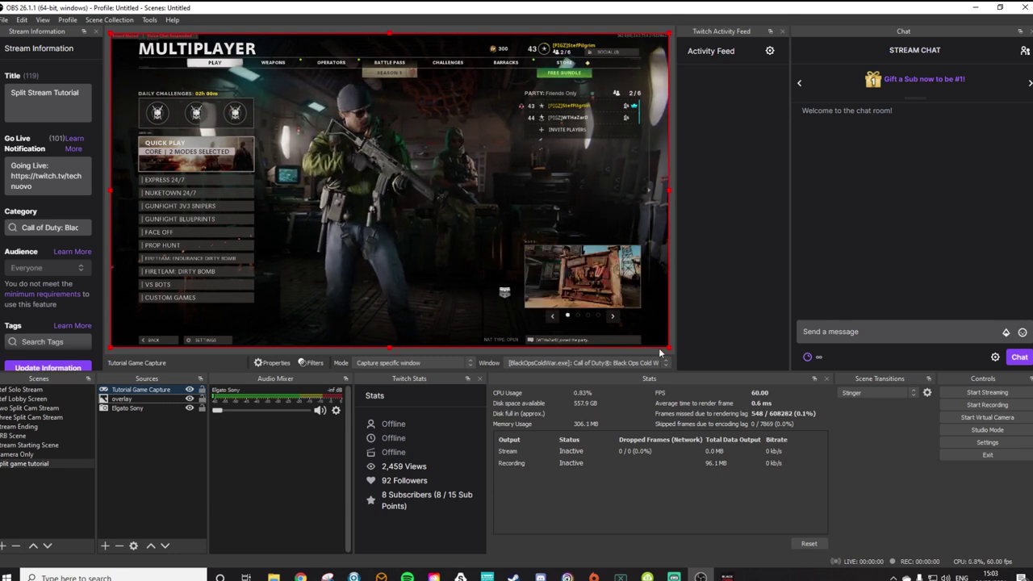
- Fit the game capture into the top-left panel beneath the overlay, fine-tuning its position
{"action": "left_click_drag", "start_coordinate": [668, 347], "coordinate": [347, 214]}
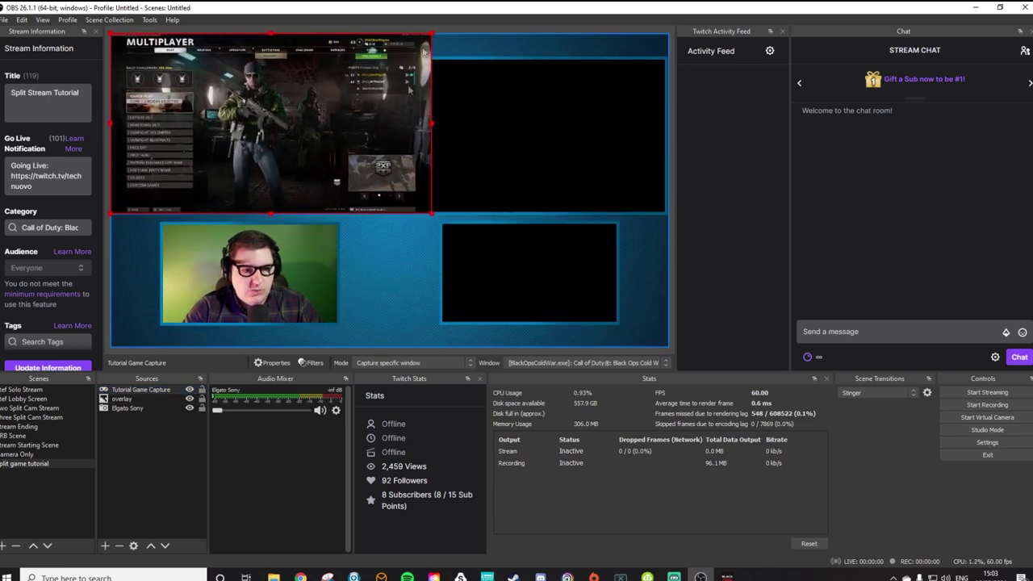
{"action": "left_click_drag", "start_coordinate": [427, 35], "coordinate": [375, 57]}
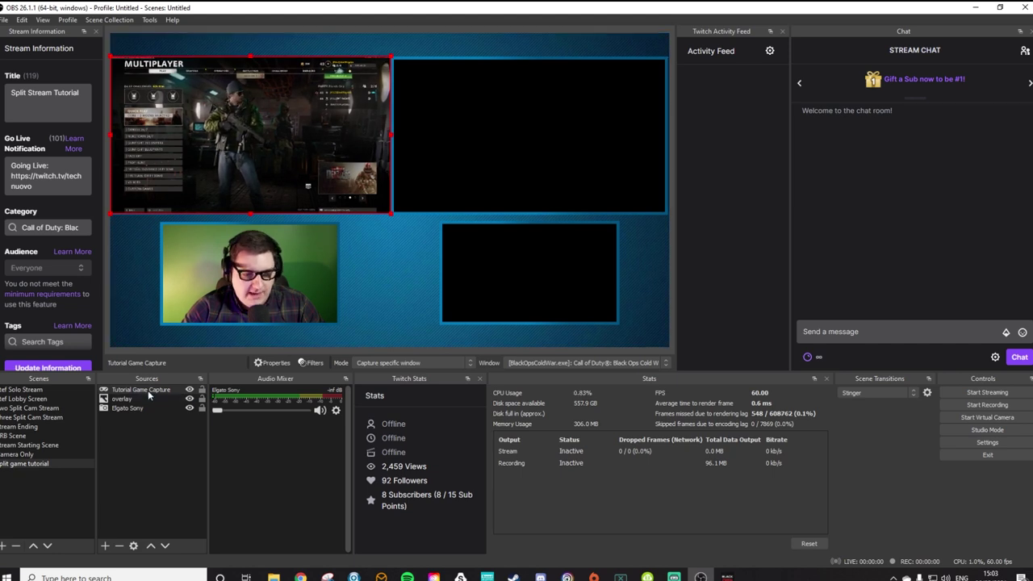
{"action": "left_click_drag", "start_coordinate": [147, 390], "coordinate": [149, 414]}
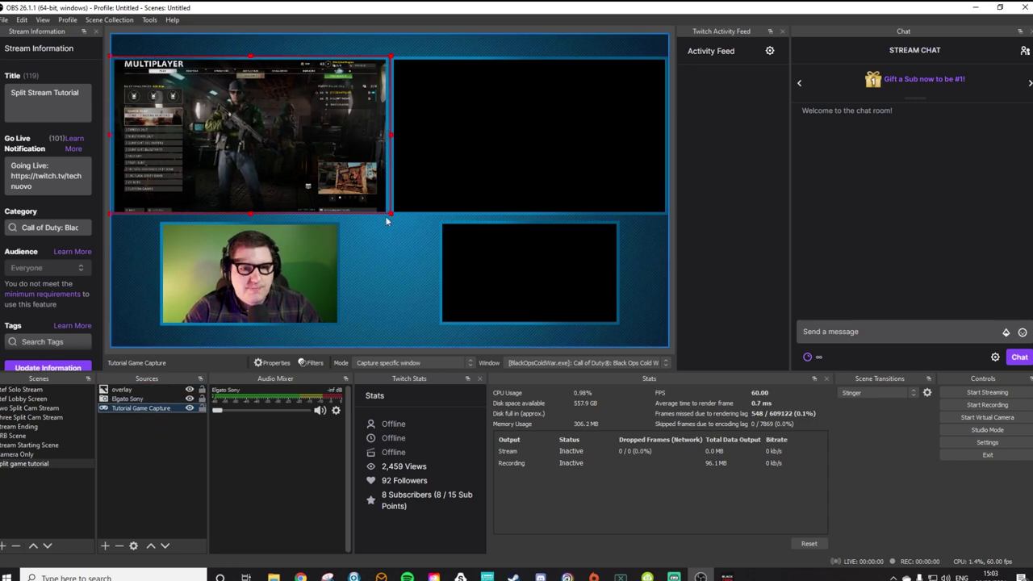
{"action": "left_click_drag", "start_coordinate": [386, 217], "coordinate": [362, 216]}
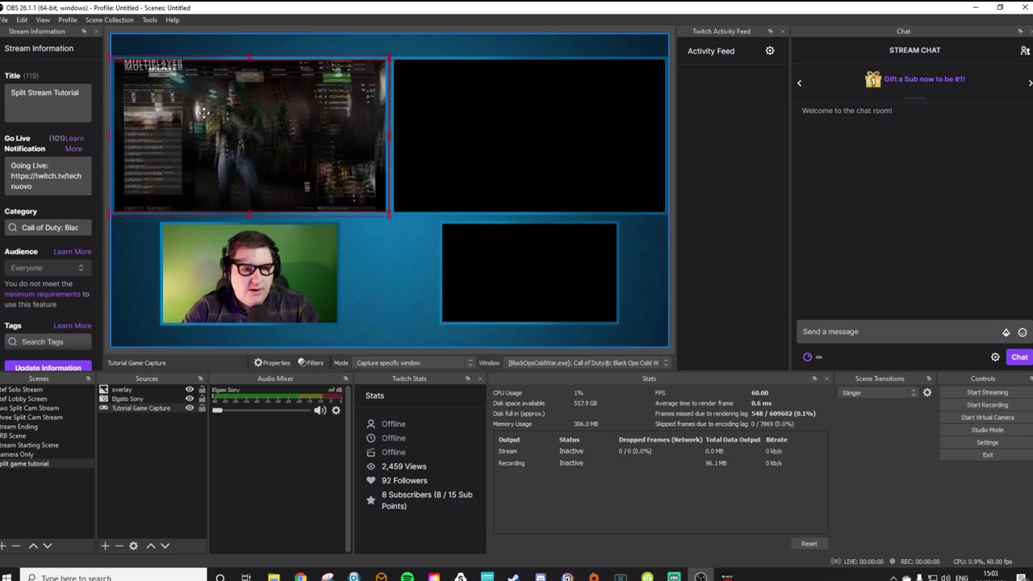
{"action": "key", "text": "Up"}
{"action": "key", "text": "Up"}
{"action": "key", "text": "Up"}
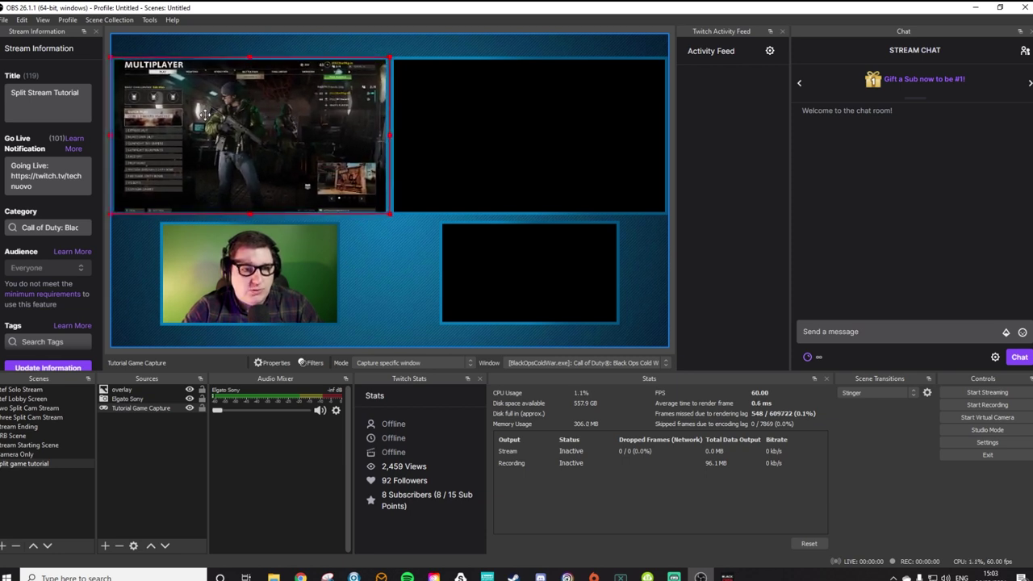
{"action": "key", "text": "Down"}
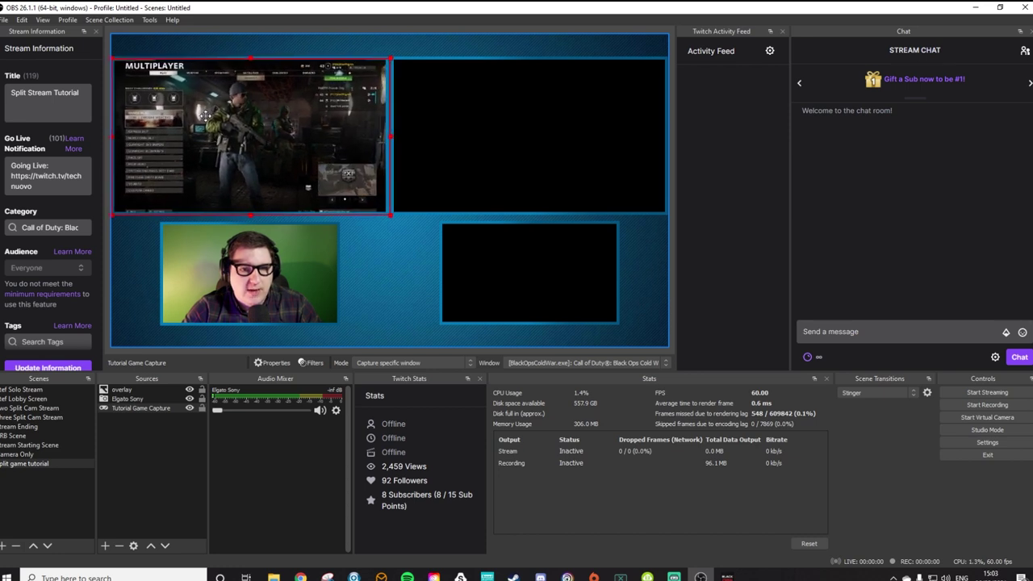
- Clear the scene selection and bring up the Discord voice channel window
{"action": "left_click", "coordinate": [378, 298]}
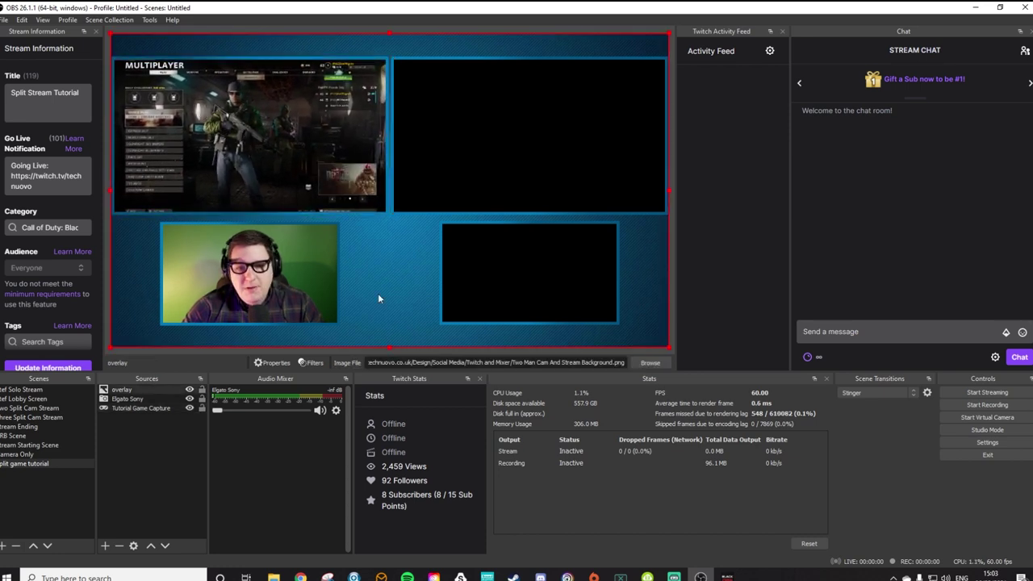
{"action": "left_click", "coordinate": [163, 462]}
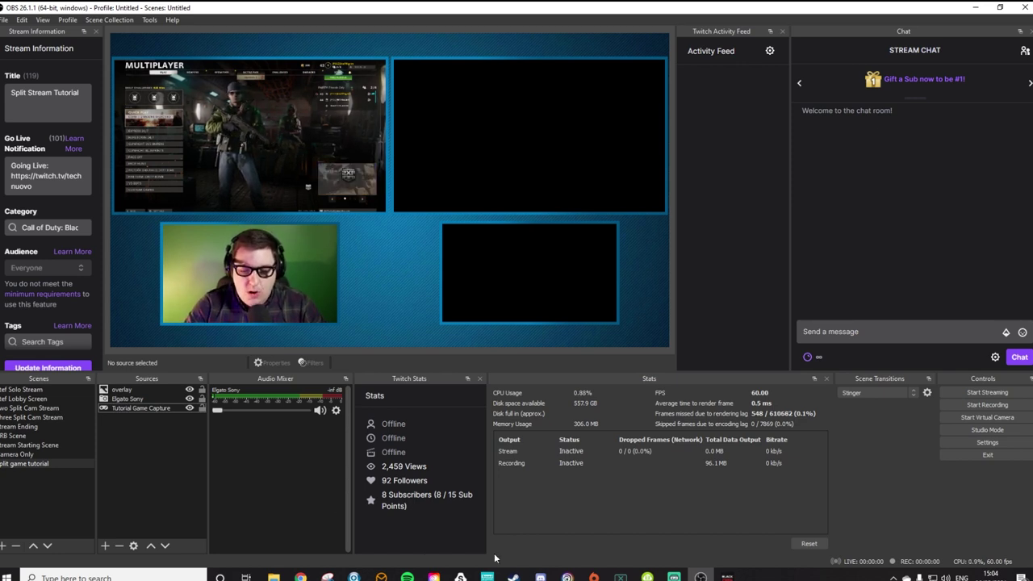
{"action": "left_click", "coordinate": [539, 577]}
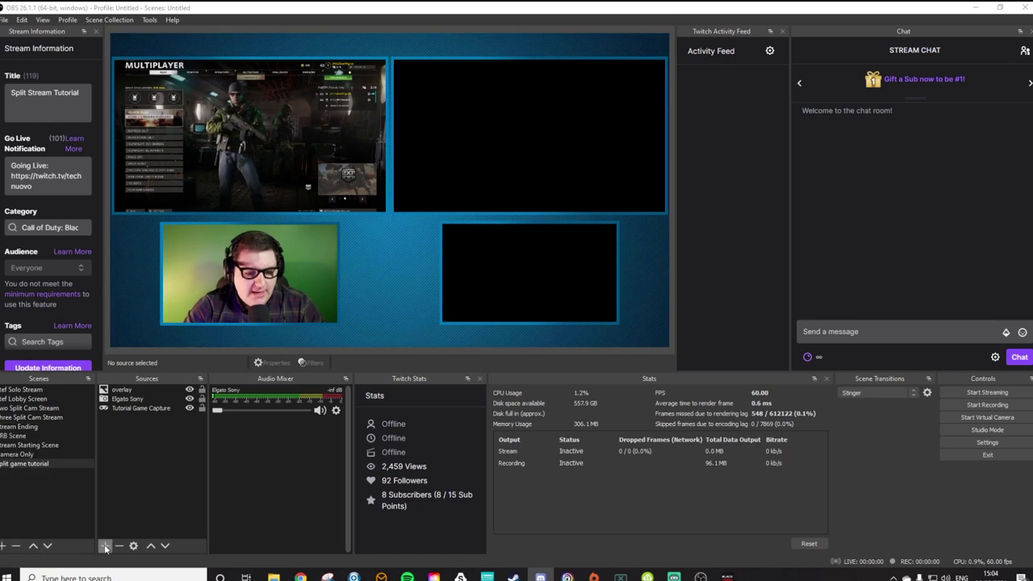
{"action": "left_click", "coordinate": [105, 548]}
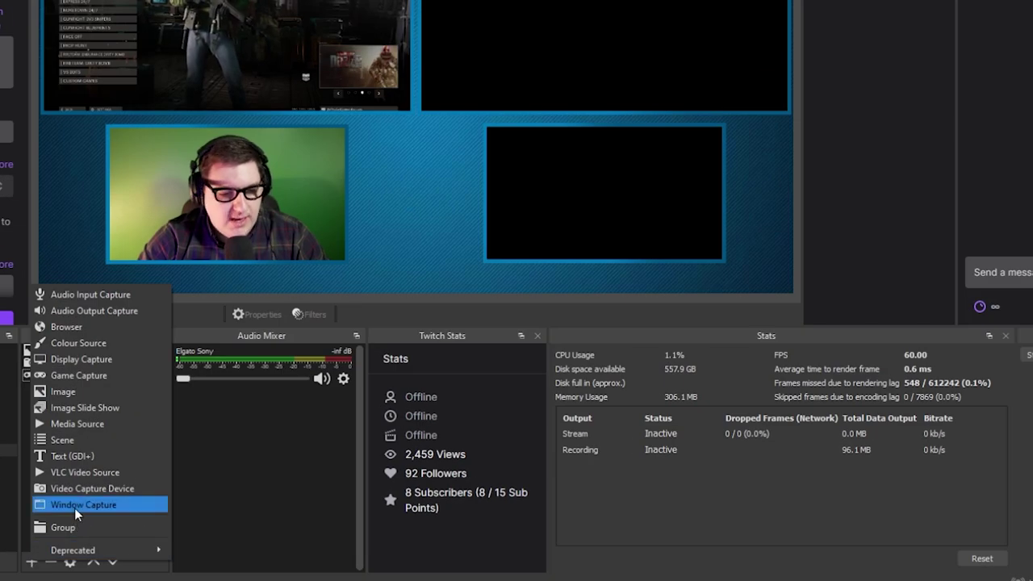
- Add a Window Capture named 'Tutorial Discord' targeting the Discord Stream Channel window
{"action": "left_click", "coordinate": [74, 508]}
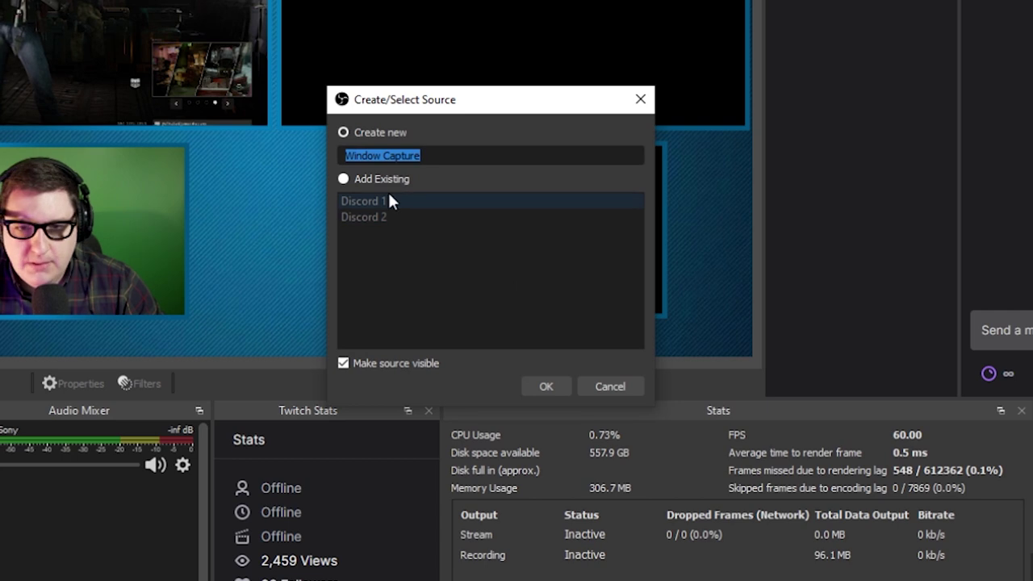
{"action": "type", "text": "Tur"}
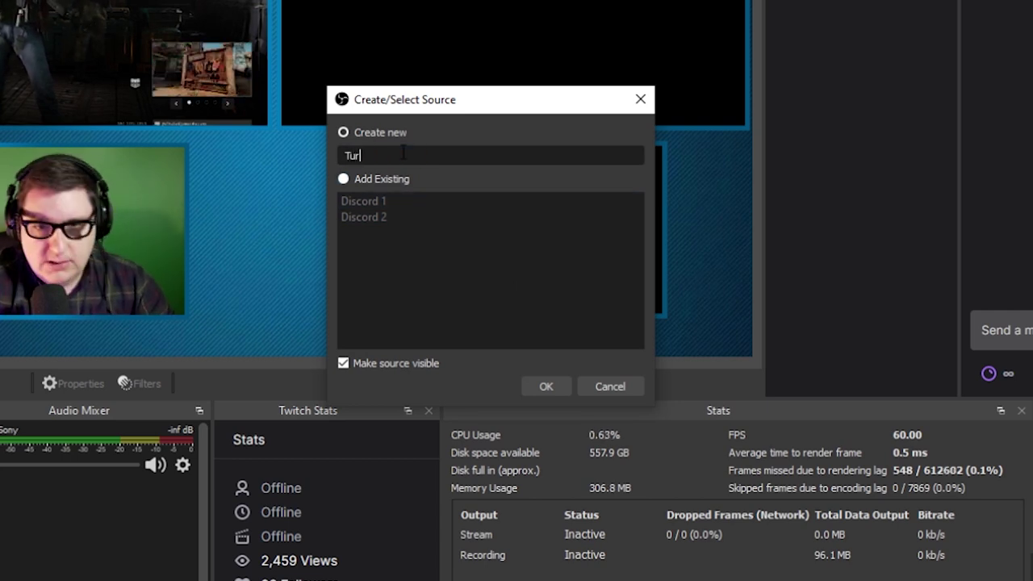
{"action": "key", "text": "BackSpace"}
{"action": "type", "text": "torial Dis"}
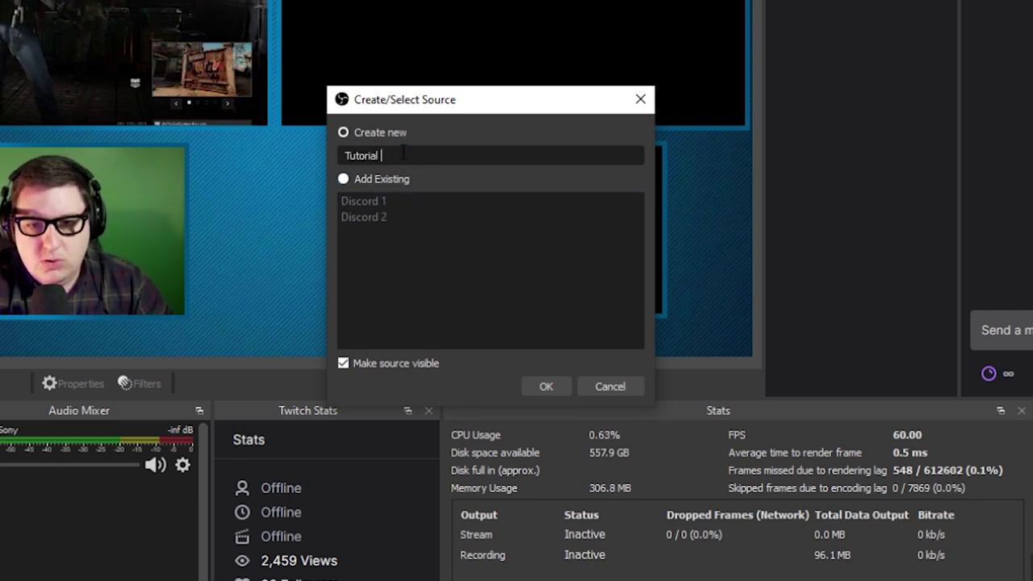
{"action": "type", "text": "cord"}
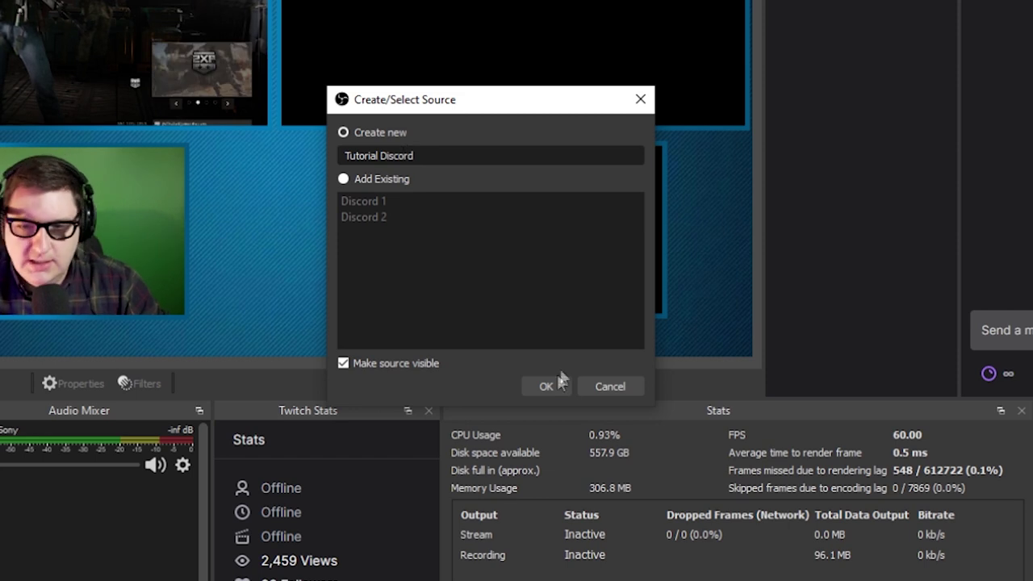
{"action": "left_click", "coordinate": [557, 384]}
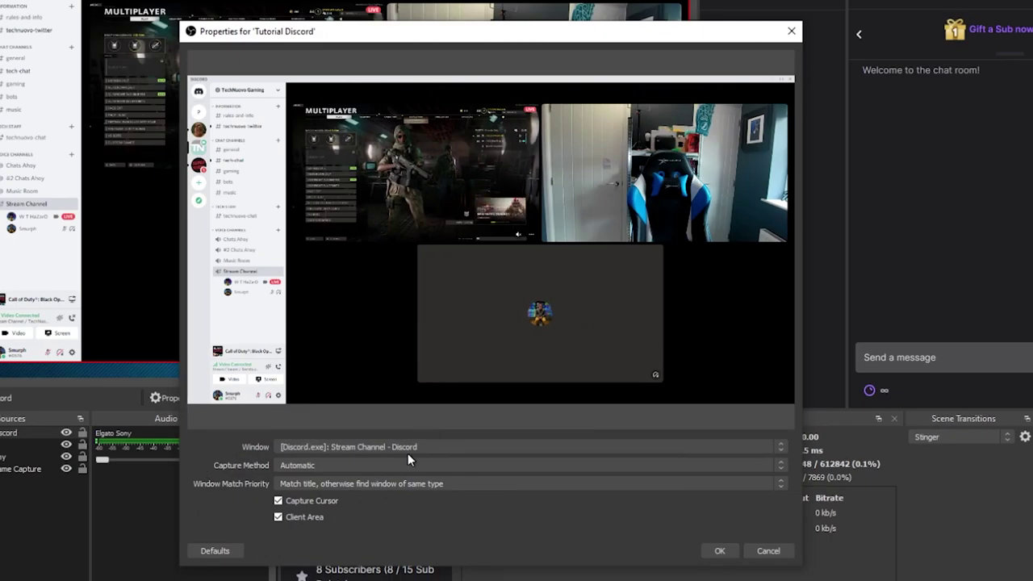
{"action": "left_click", "coordinate": [404, 449]}
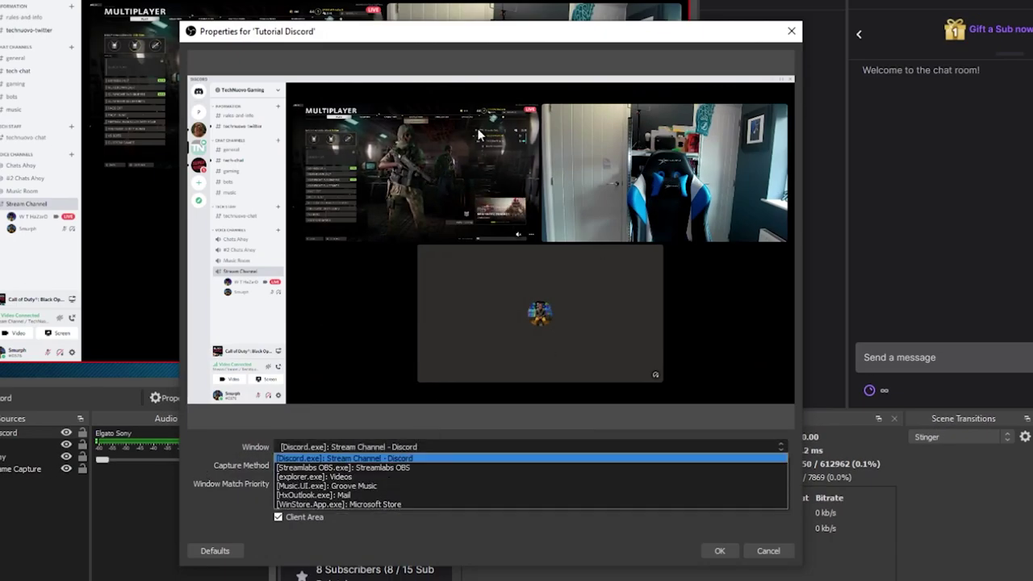
{"action": "left_click", "coordinate": [394, 458]}
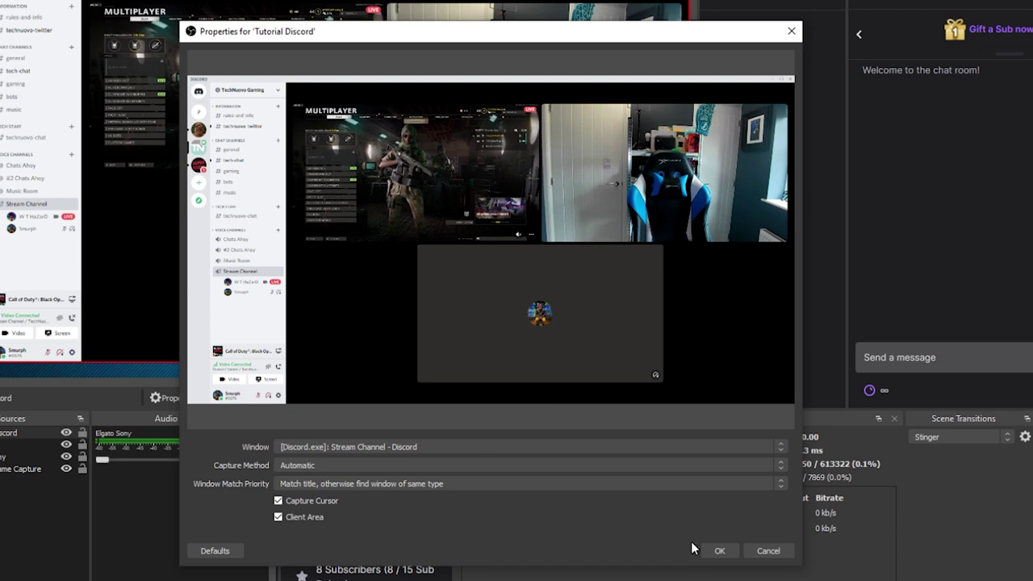
{"action": "left_click", "coordinate": [712, 553]}
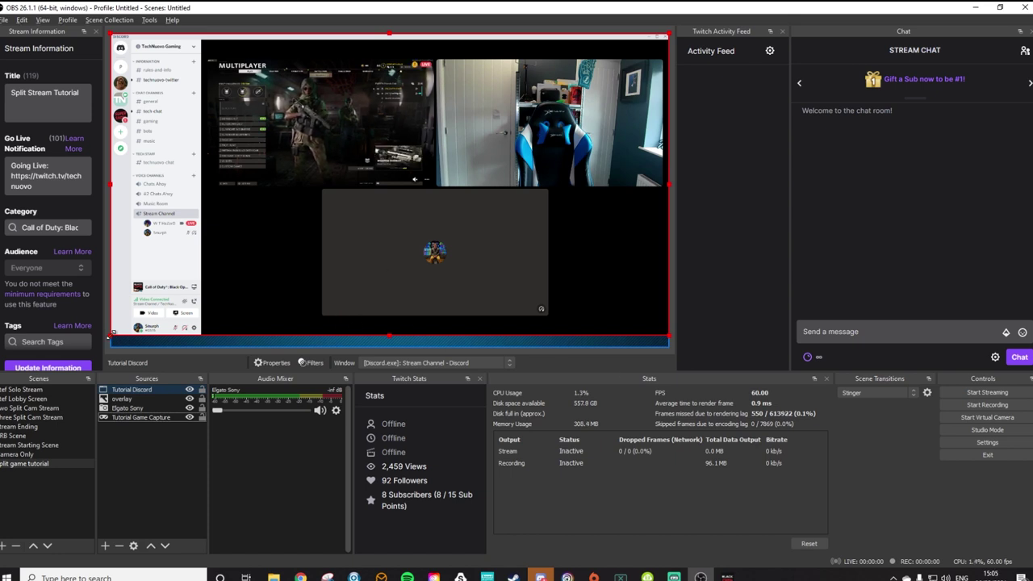
- Resize and move the Discord capture to fill the top-right panel
{"action": "left_click_drag", "start_coordinate": [112, 332], "coordinate": [204, 184]}
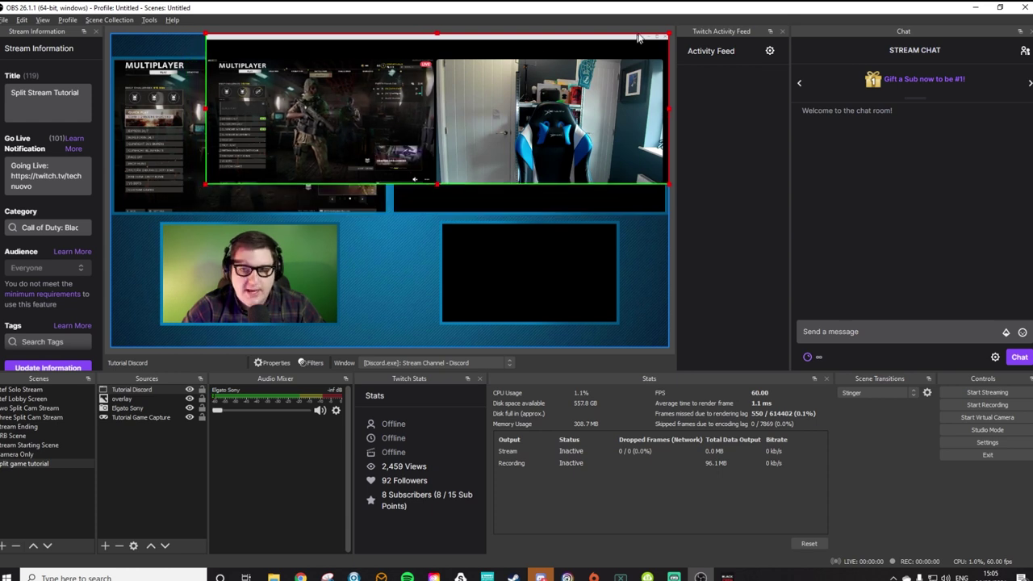
{"action": "left_click_drag", "start_coordinate": [669, 32], "coordinate": [436, 53]}
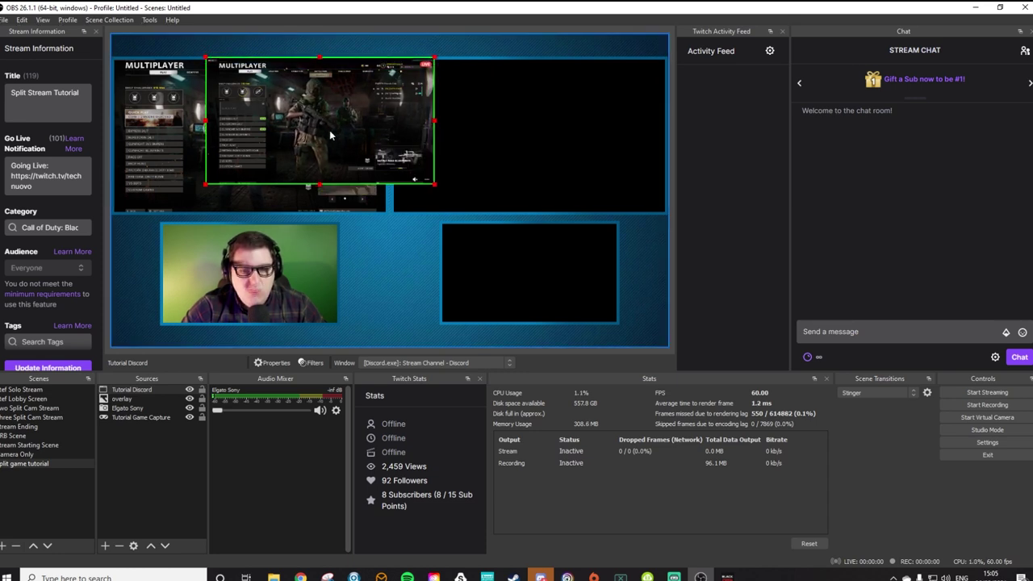
{"action": "left_click_drag", "start_coordinate": [330, 135], "coordinate": [564, 162]}
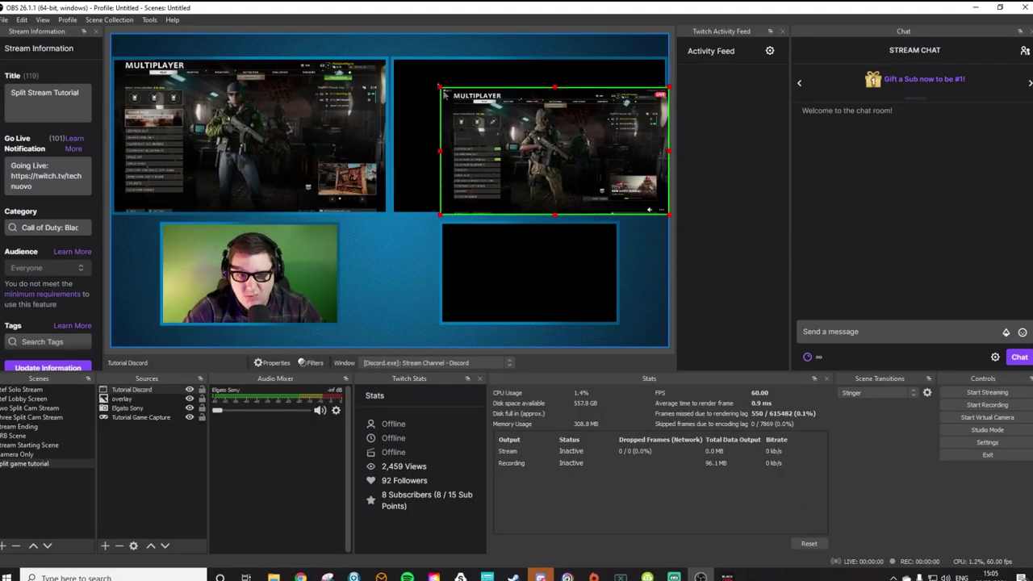
{"action": "left_click_drag", "start_coordinate": [437, 84], "coordinate": [388, 55]}
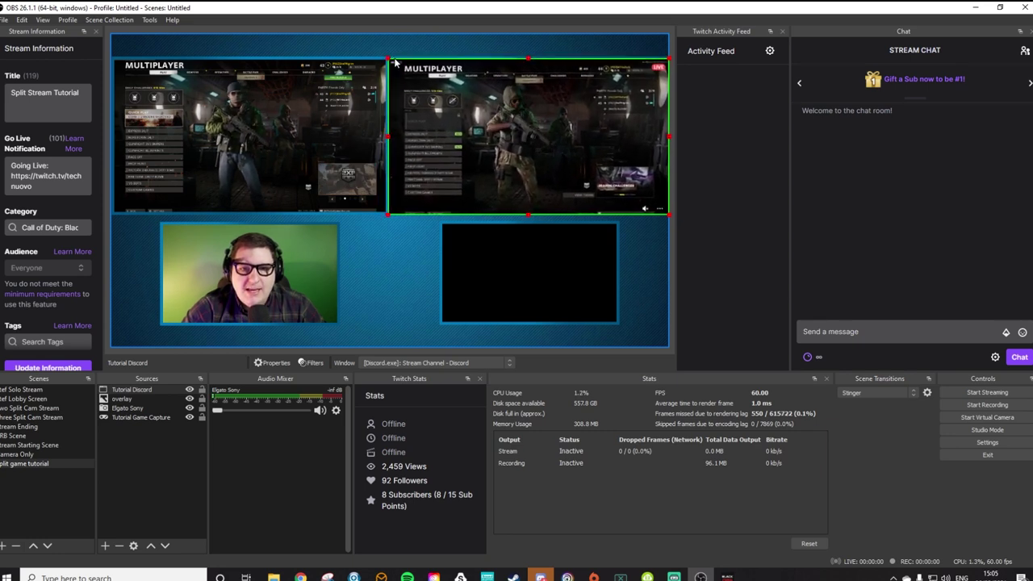
{"action": "left_click_drag", "start_coordinate": [425, 89], "coordinate": [423, 93]}
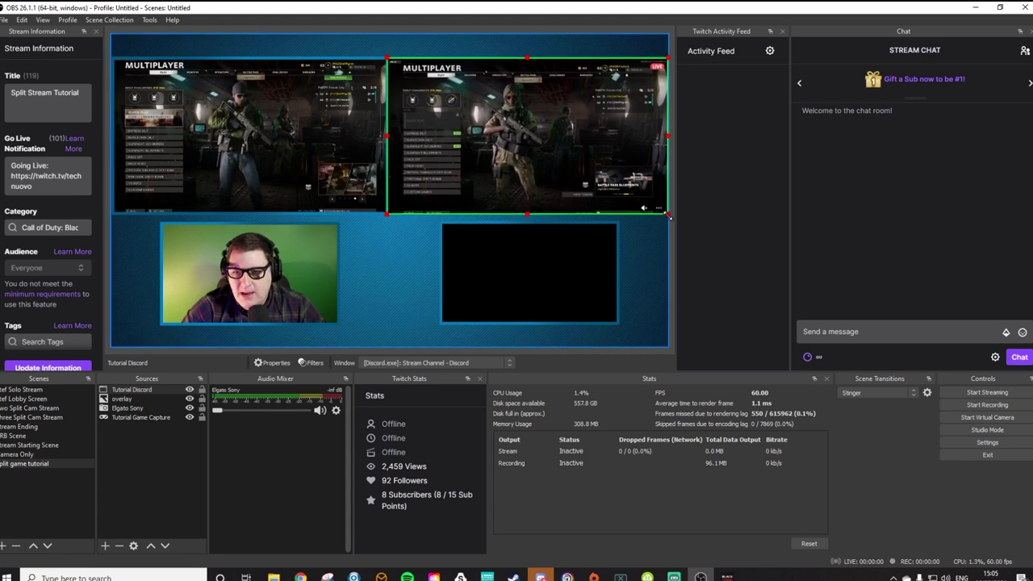
{"action": "left_click_drag", "start_coordinate": [668, 214], "coordinate": [668, 214]}
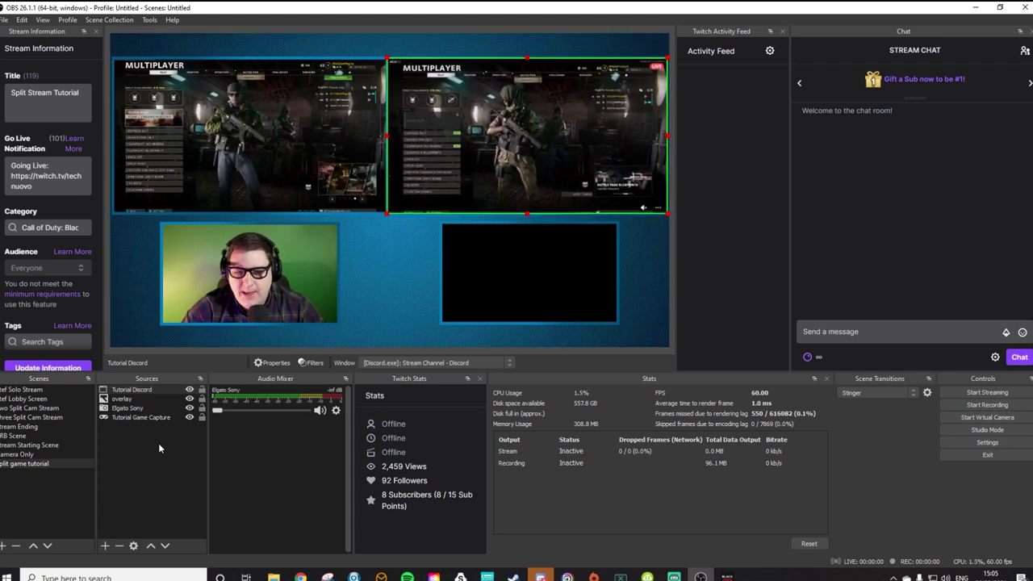
- Place Tutorial Discord beneath the overlay, fine-tune its fit, and deselect it
{"action": "left_click_drag", "start_coordinate": [137, 430], "coordinate": [139, 431]}
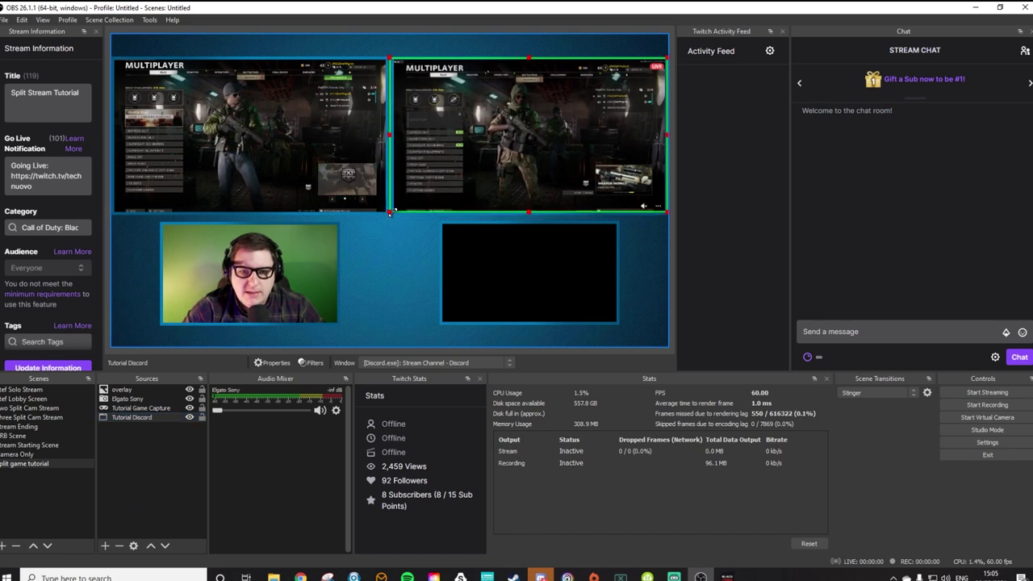
{"action": "left_click_drag", "start_coordinate": [388, 215], "coordinate": [396, 213]}
{"action": "left_click_drag", "start_coordinate": [455, 186], "coordinate": [455, 182]}
{"action": "left_click", "coordinate": [142, 485]}
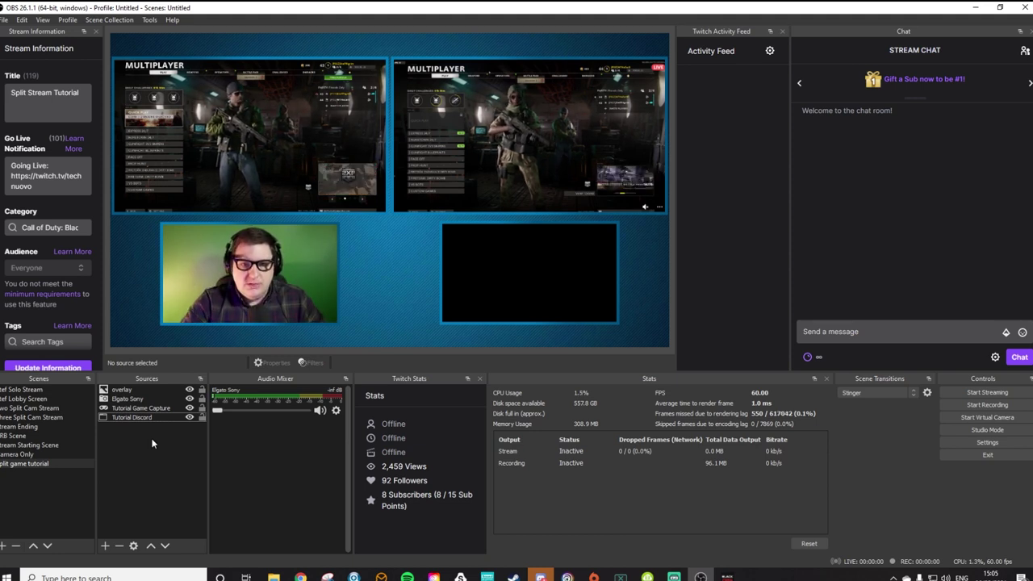
- Add a Window Capture named 'Tutorial Discord Cam', keeping the Discord Stream Channel window as target
{"action": "right_click", "coordinate": [134, 462]}
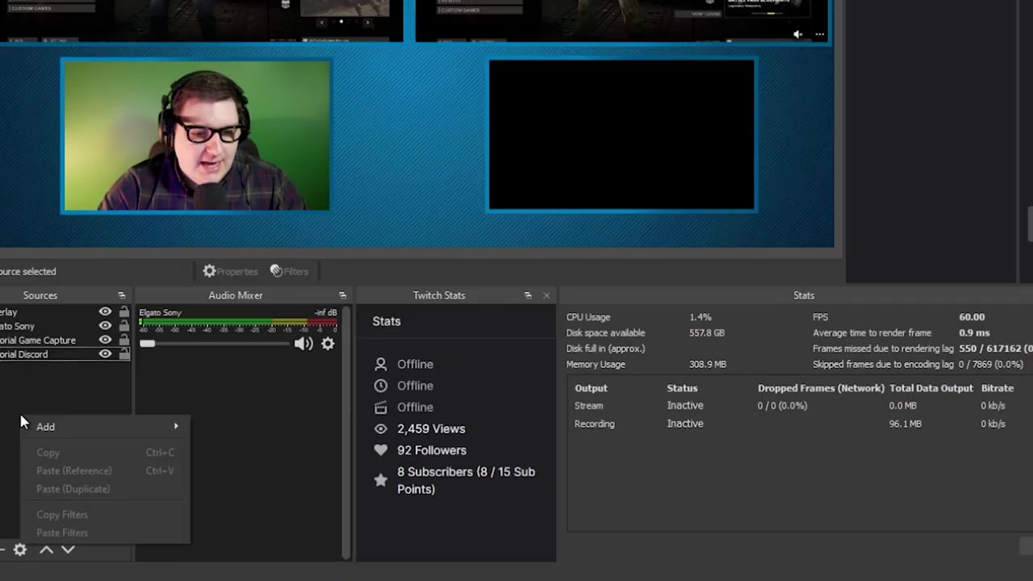
{"action": "mouse_move", "coordinate": [32, 431]}
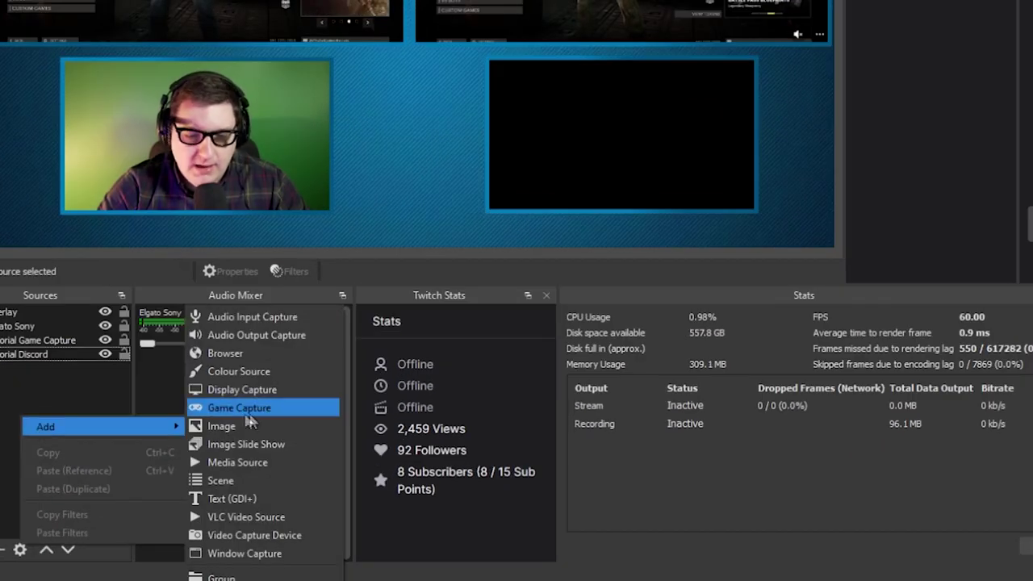
{"action": "left_click", "coordinate": [251, 556]}
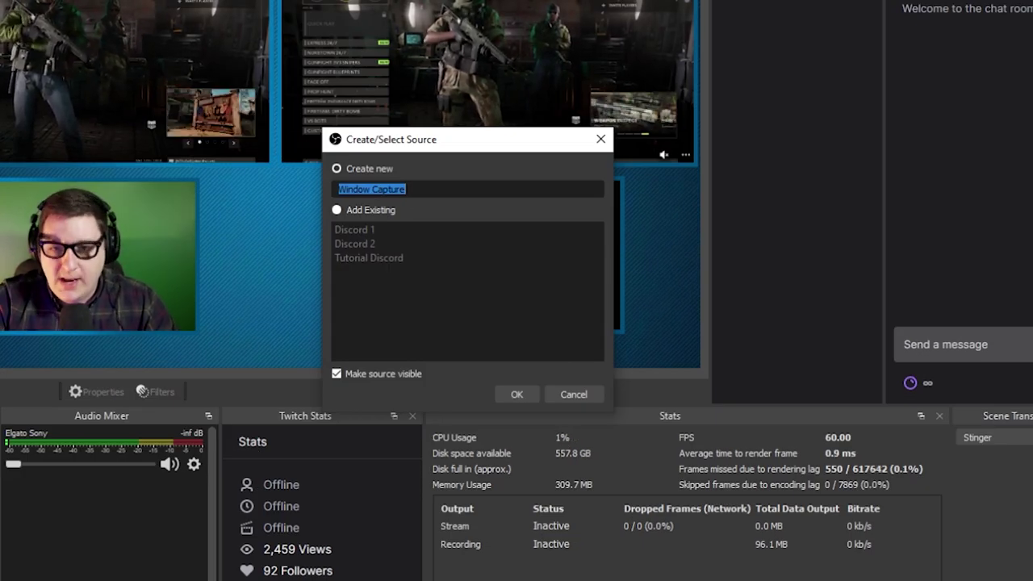
{"action": "left_click", "coordinate": [433, 191]}
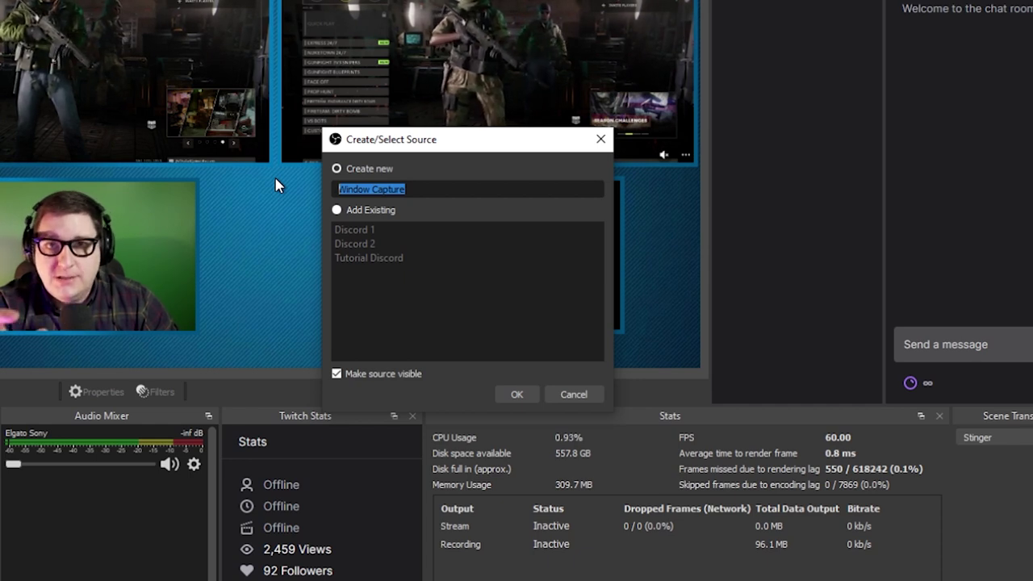
{"action": "type", "text": "T"}
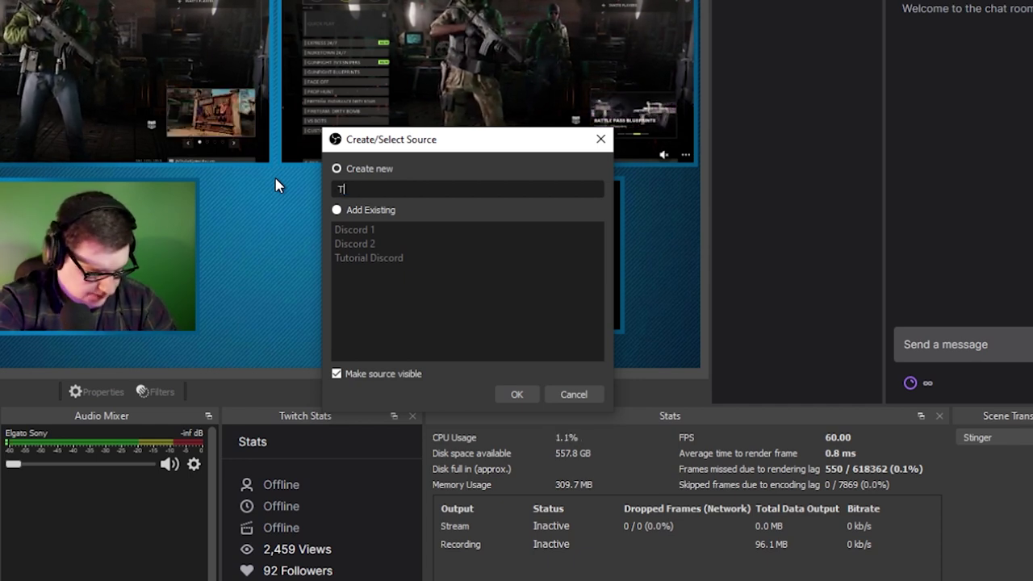
{"action": "type", "text": "utorial "}
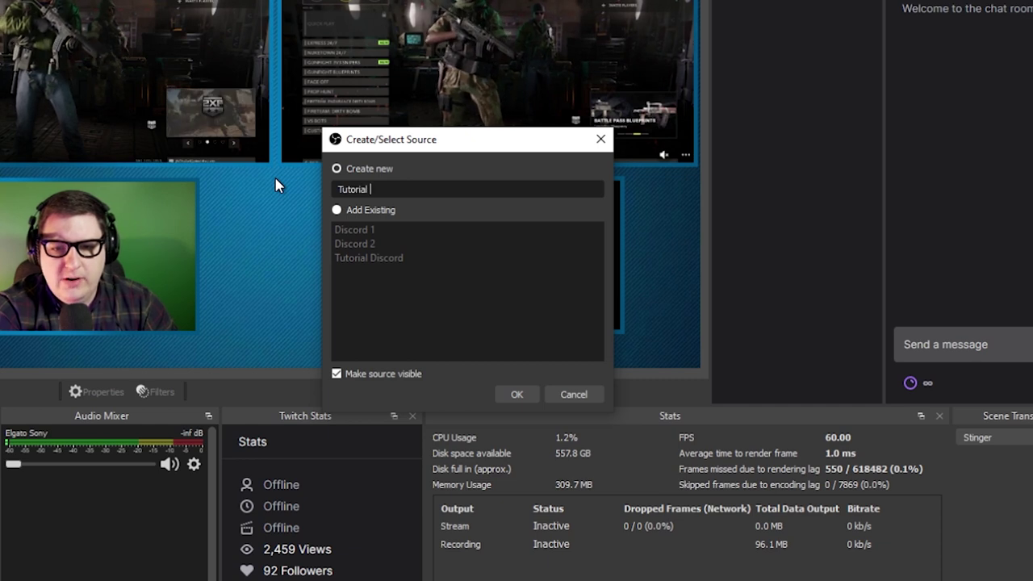
{"action": "type", "text": "Discord W"}
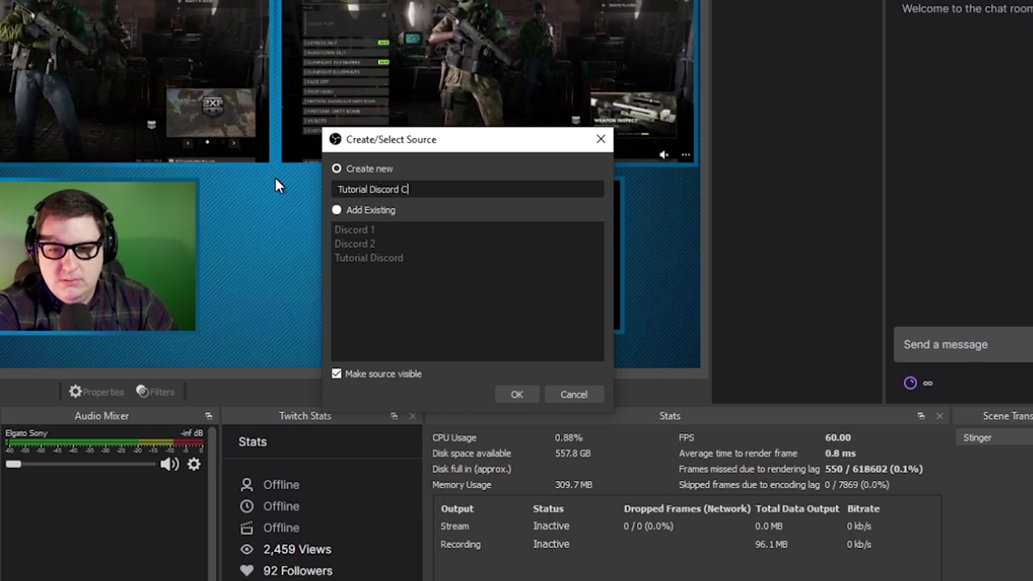
{"action": "type", "text": "am"}
{"action": "left_click", "coordinate": [516, 394]}
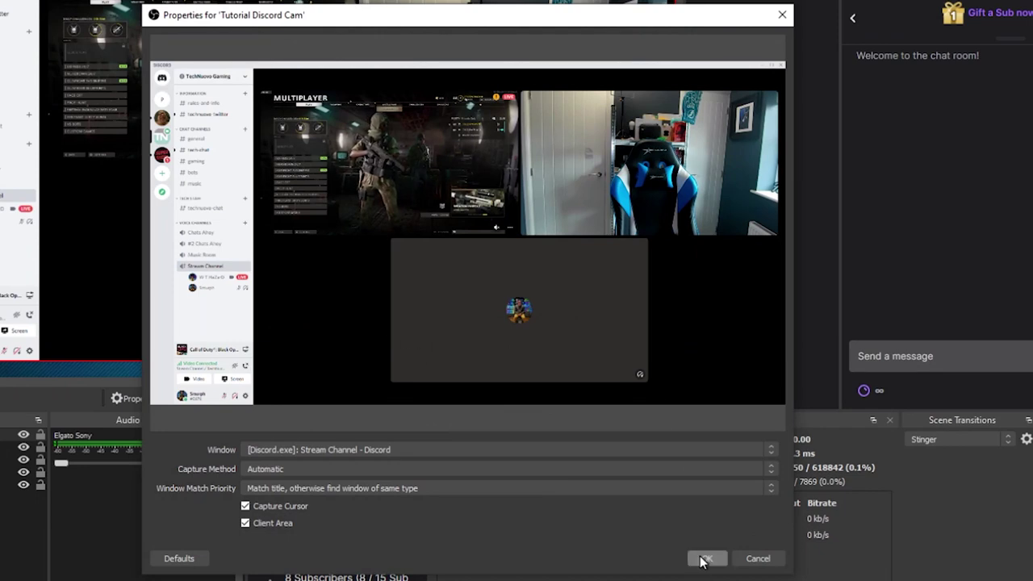
{"action": "left_click", "coordinate": [705, 558]}
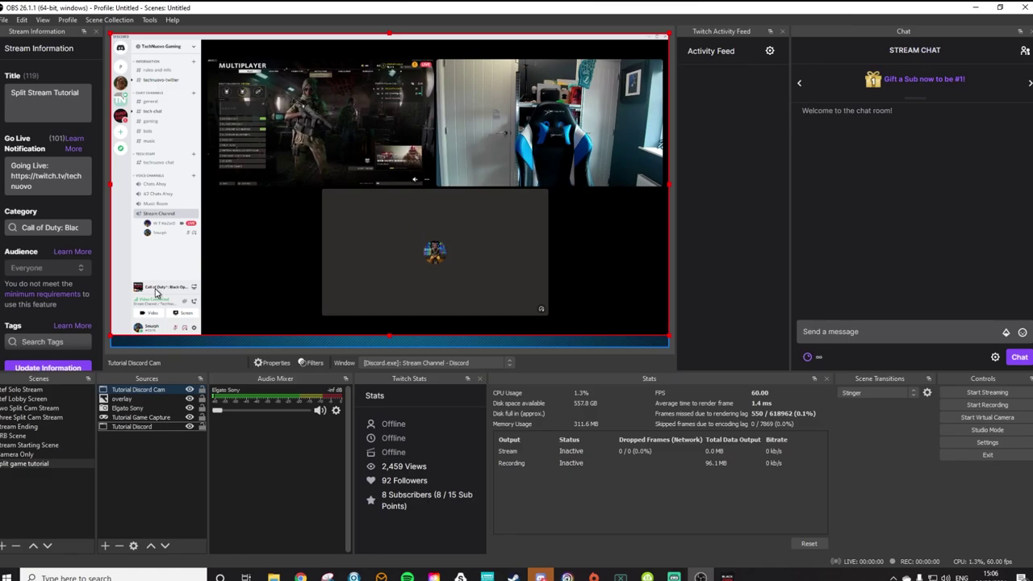
- Crop Tutorial Discord Cam to the friend's webcam in the bottom-right panel, layered beneath the overlay
{"action": "left_click_drag", "start_coordinate": [111, 335], "coordinate": [433, 188]}
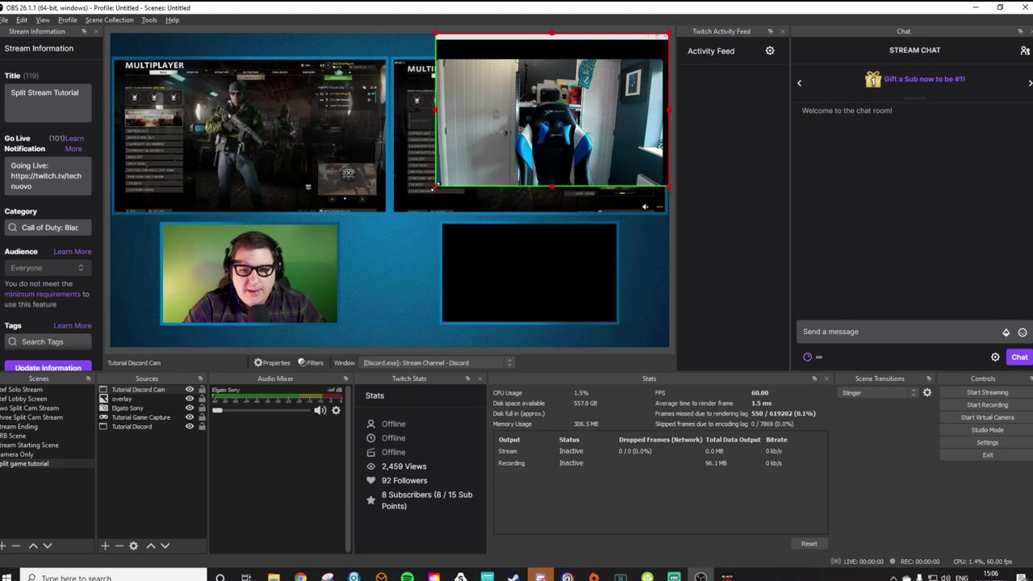
{"action": "left_click_drag", "start_coordinate": [668, 34], "coordinate": [620, 223]}
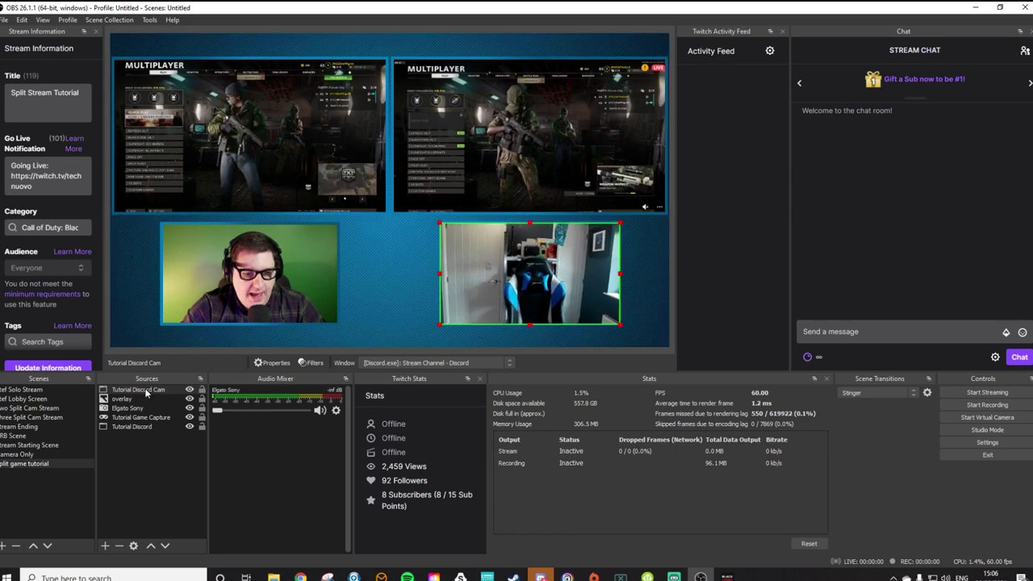
{"action": "left_click_drag", "start_coordinate": [146, 392], "coordinate": [147, 427]}
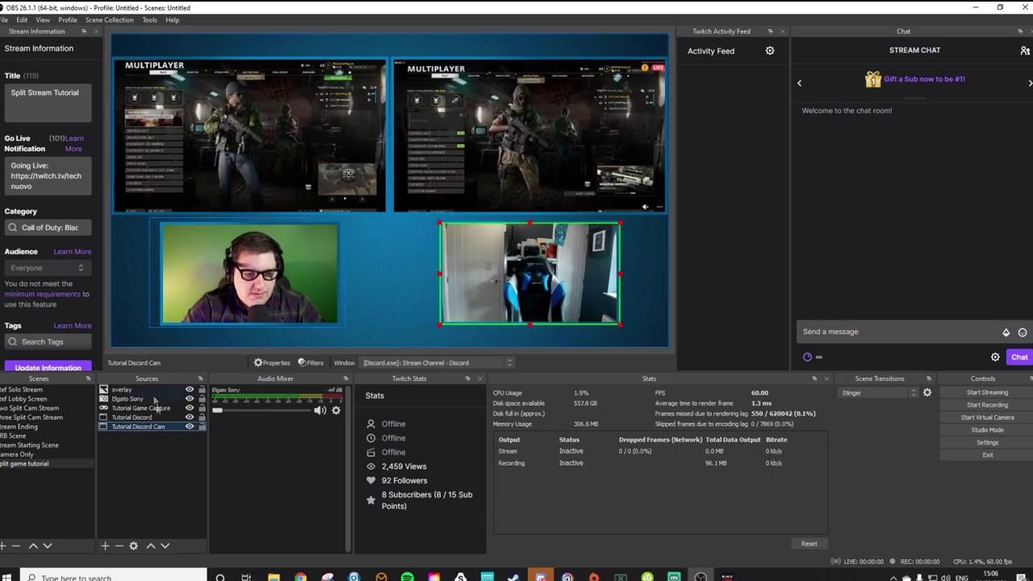
{"action": "left_click", "coordinate": [148, 479]}
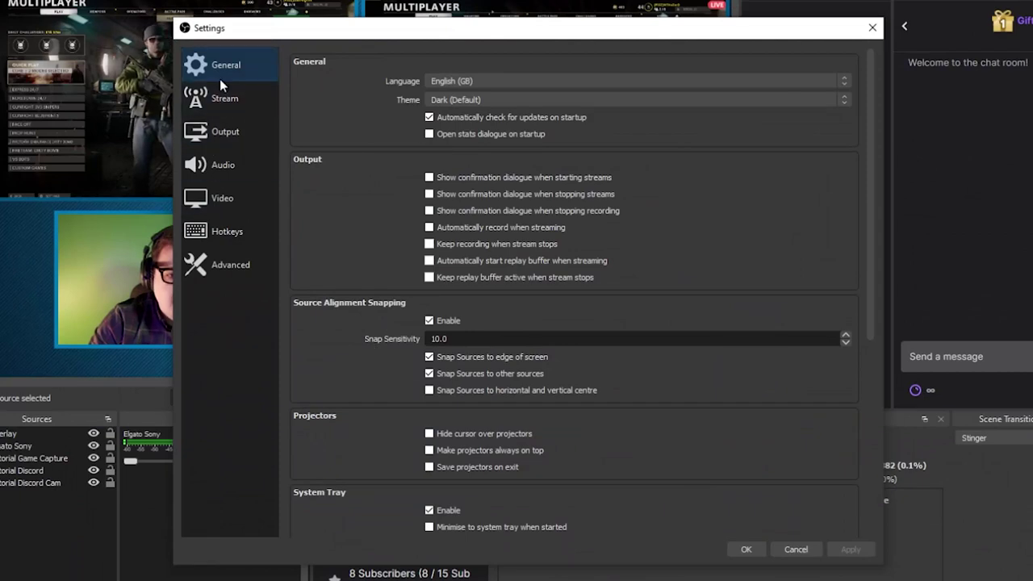
{"action": "left_click", "coordinate": [222, 131]}
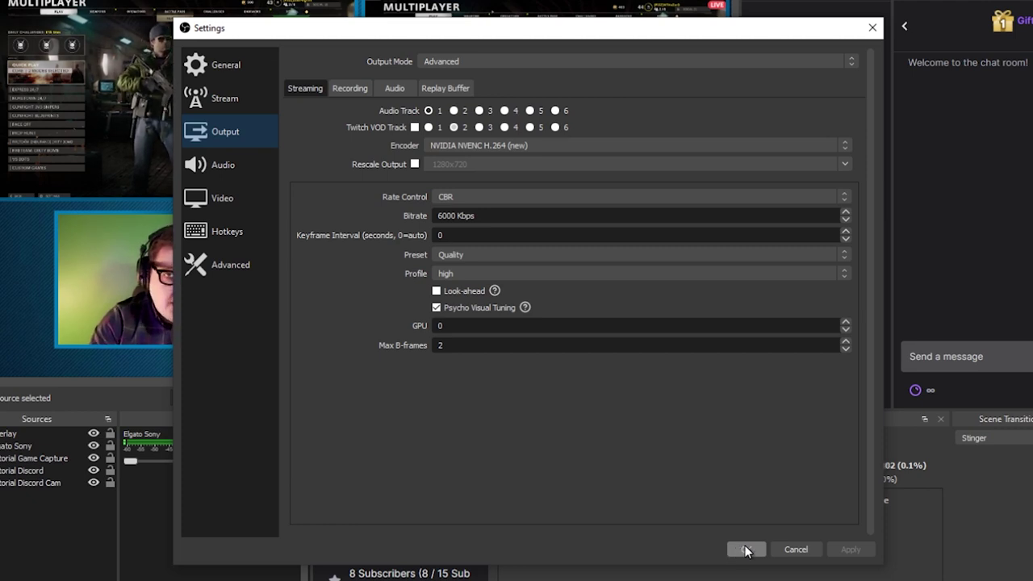
{"action": "left_click", "coordinate": [746, 549]}
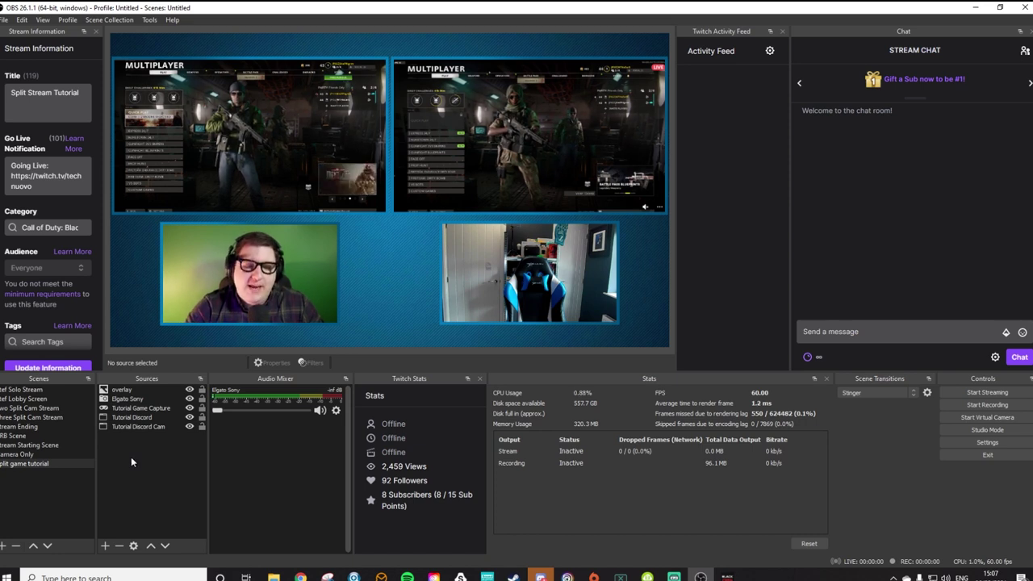
- Add the existing Broadcast Stream Mix as an Audio Input Capture source
{"action": "left_click", "coordinate": [104, 547]}
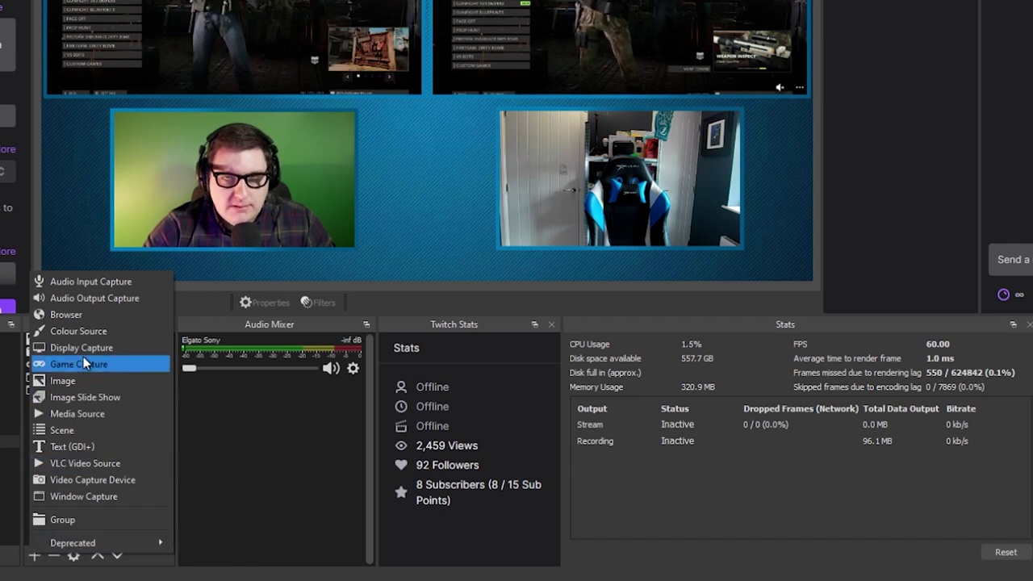
{"action": "left_click", "coordinate": [92, 283]}
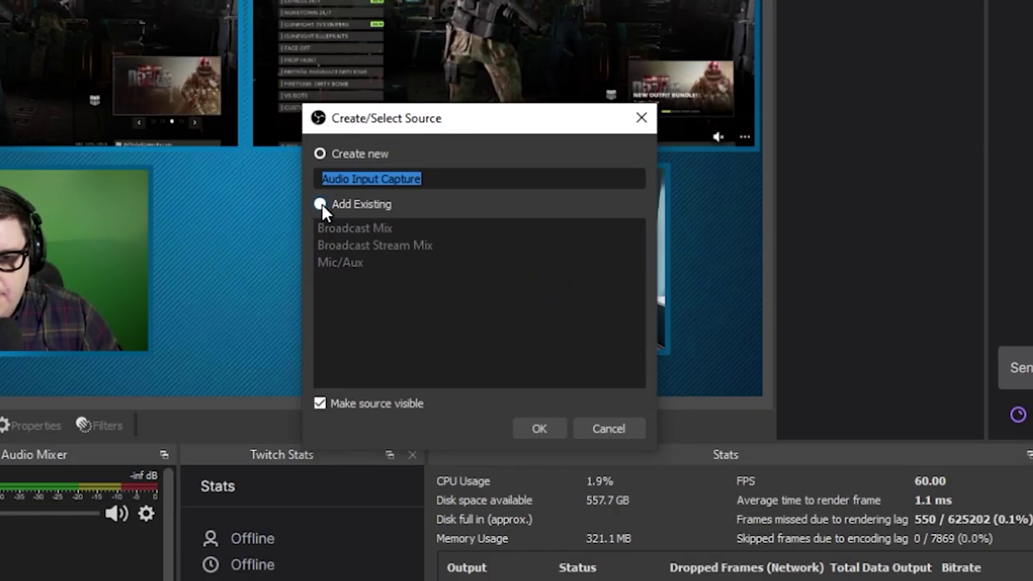
{"action": "left_click", "coordinate": [322, 204]}
{"action": "left_click", "coordinate": [347, 244]}
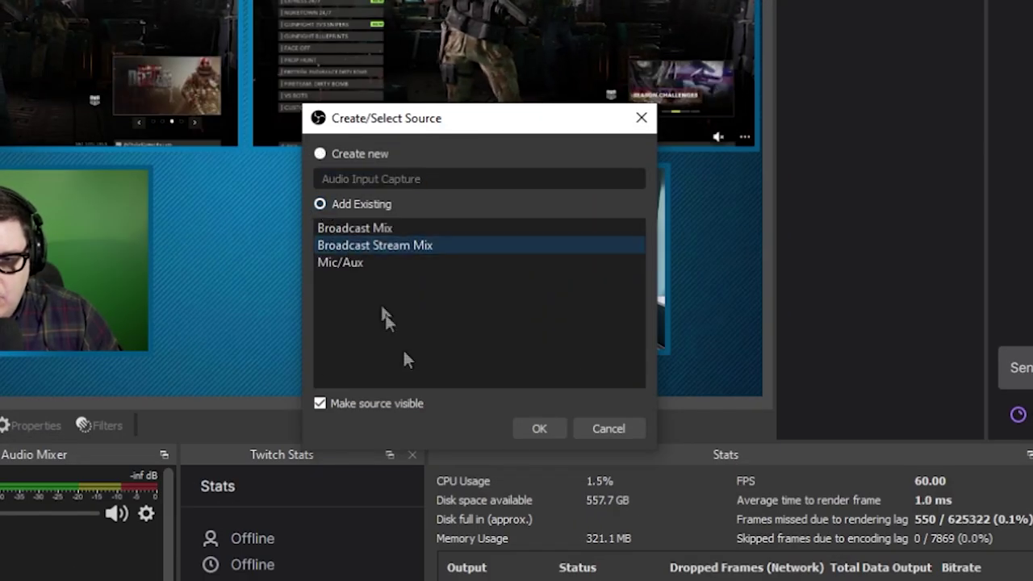
{"action": "left_click", "coordinate": [531, 432]}
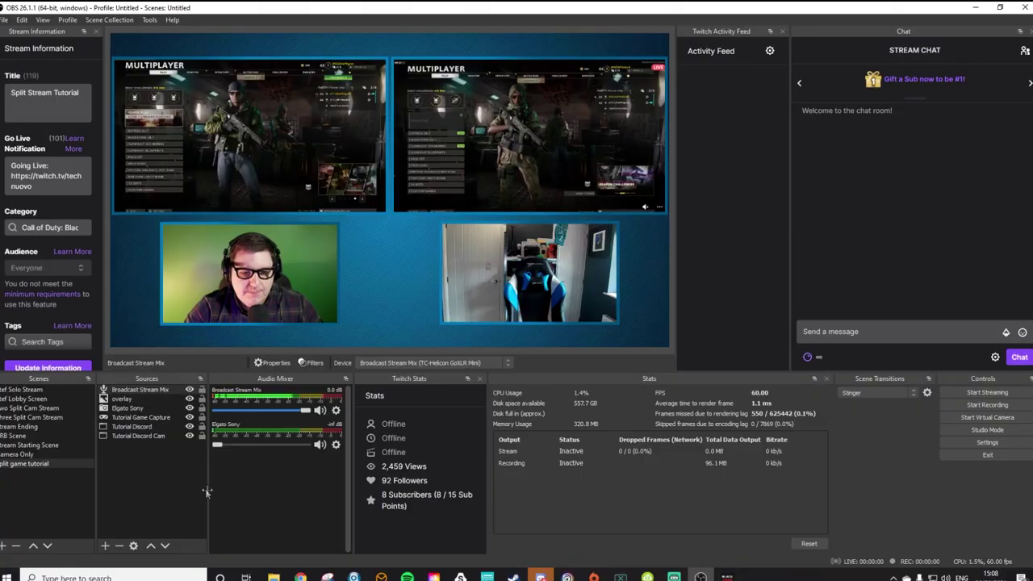